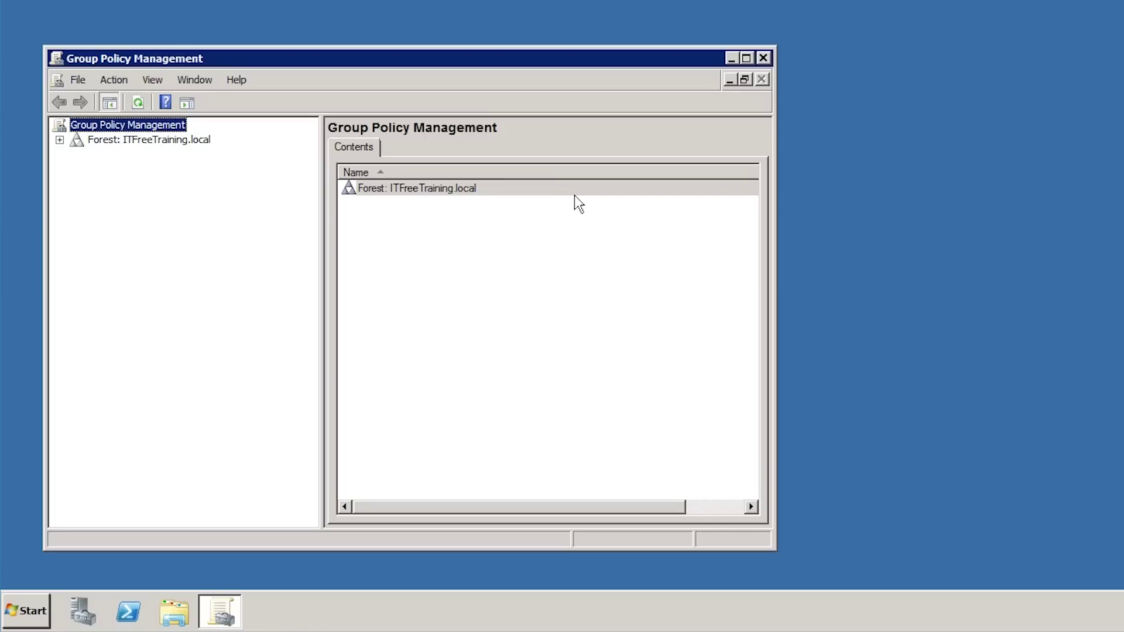
- Open the New York Policy GPO under ITFreeTraining.local > New York OU in the editor
{"action": "left_click", "coordinate": [60, 139]}
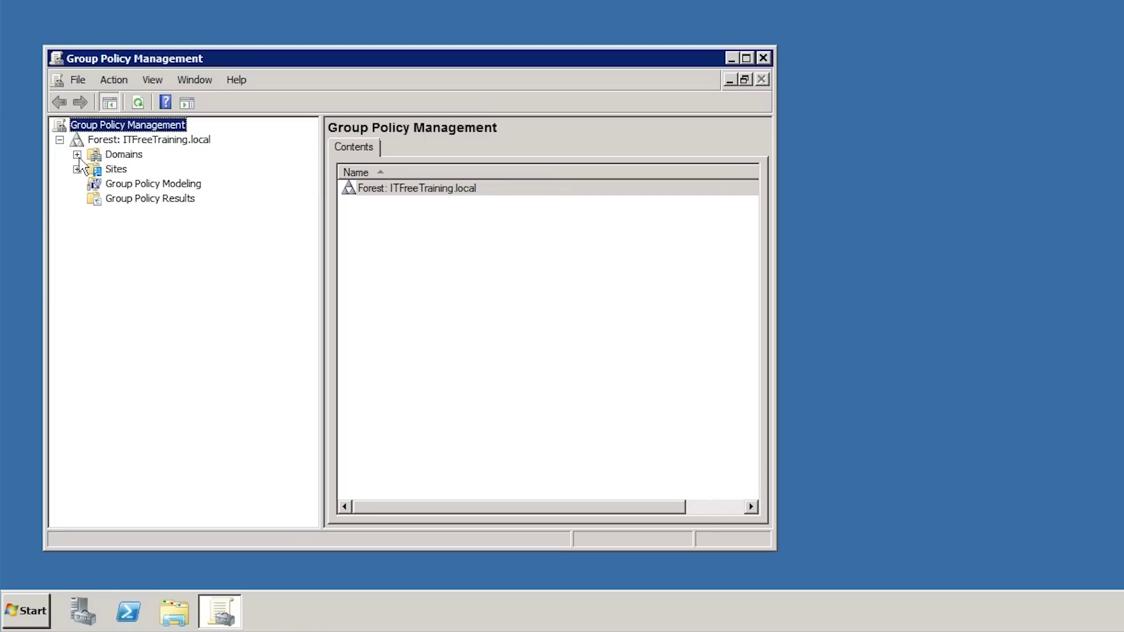
{"action": "left_click", "coordinate": [77, 154]}
{"action": "left_click", "coordinate": [95, 169]}
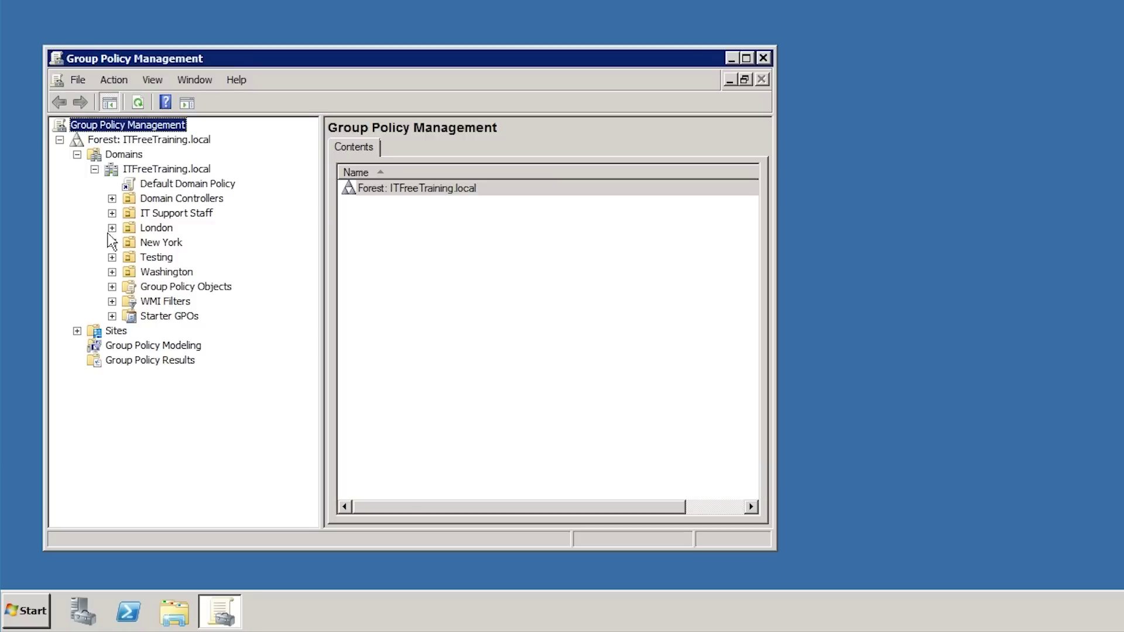
{"action": "left_click", "coordinate": [112, 243]}
{"action": "left_click", "coordinate": [195, 259]}
{"action": "left_click", "coordinate": [221, 262]}
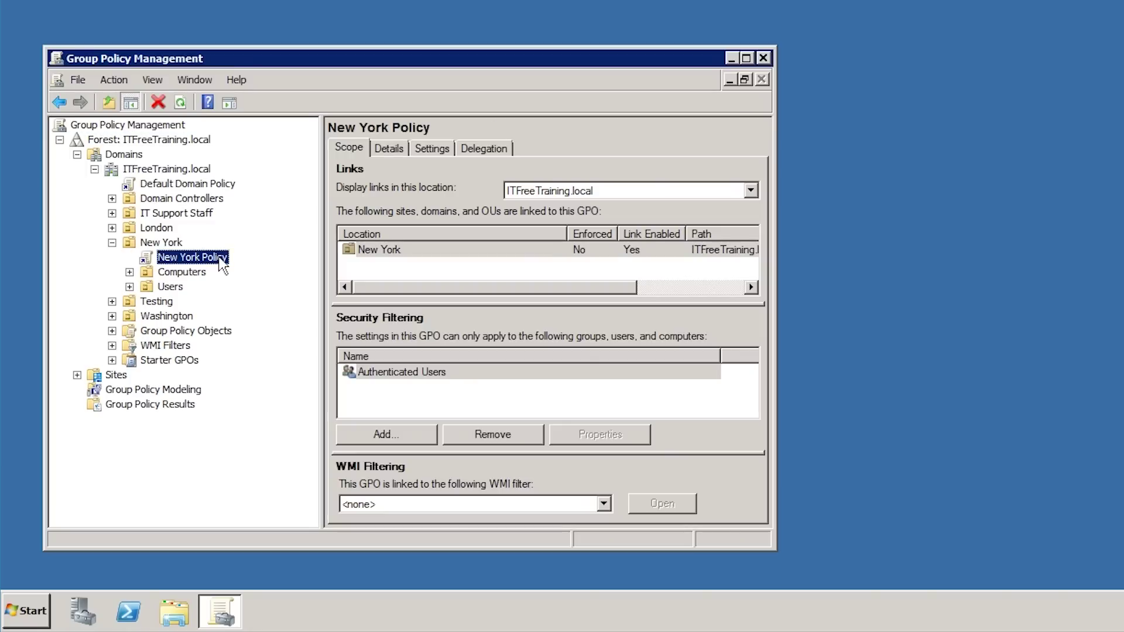
{"action": "right_click", "coordinate": [220, 259]}
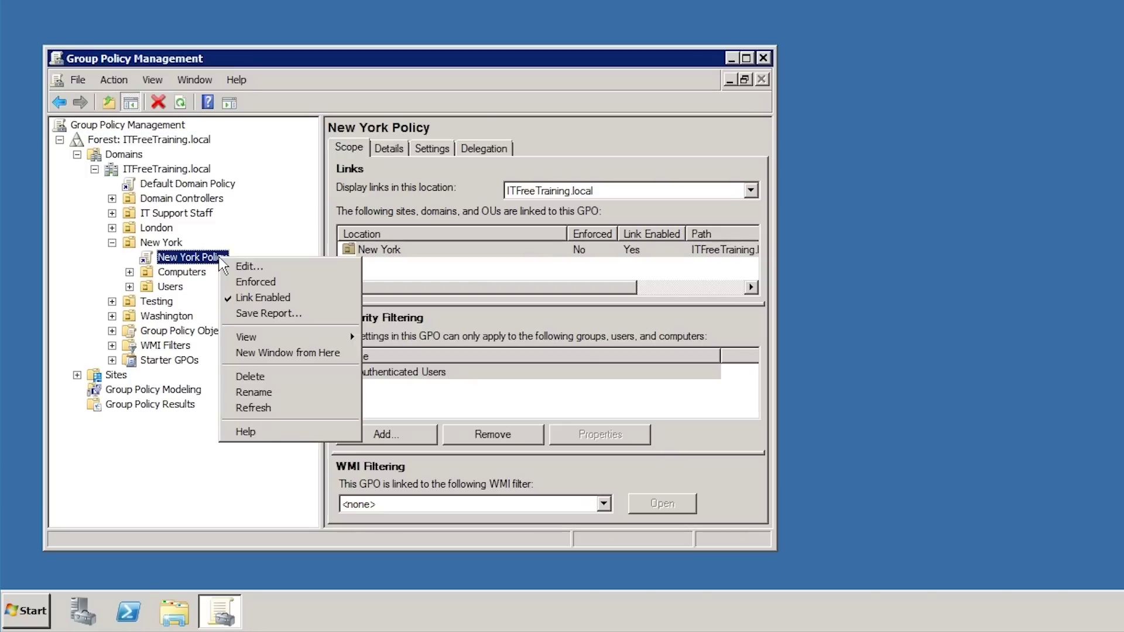
{"action": "left_click", "coordinate": [354, 278]}
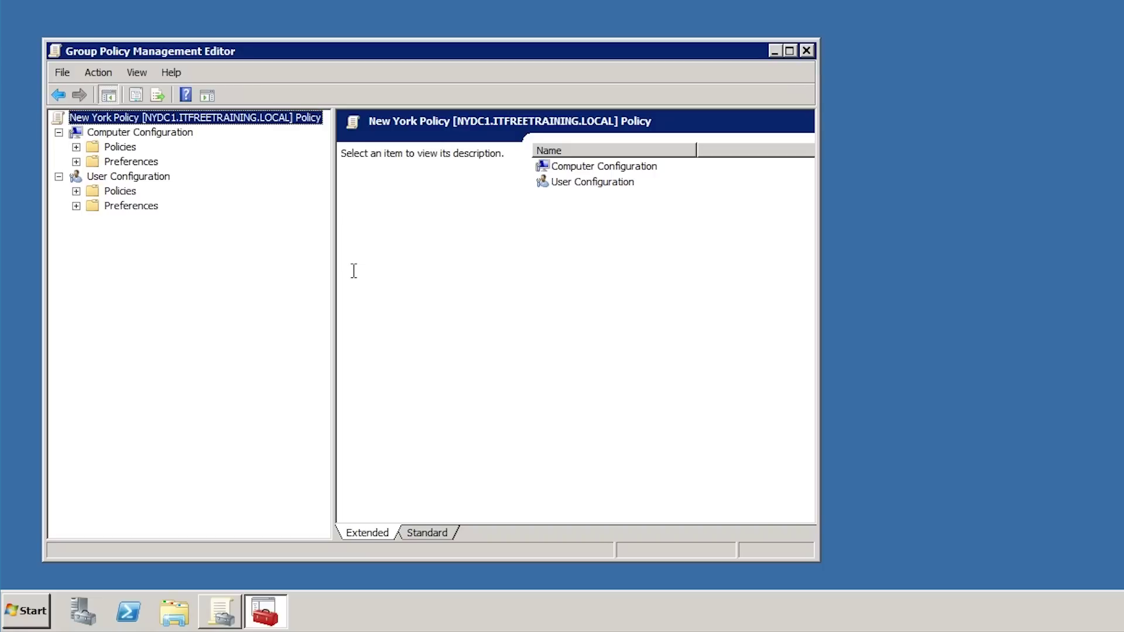
- In Security Settings > System Services, define the Application Identity service with Automatic startup
{"action": "left_click", "coordinate": [76, 148]}
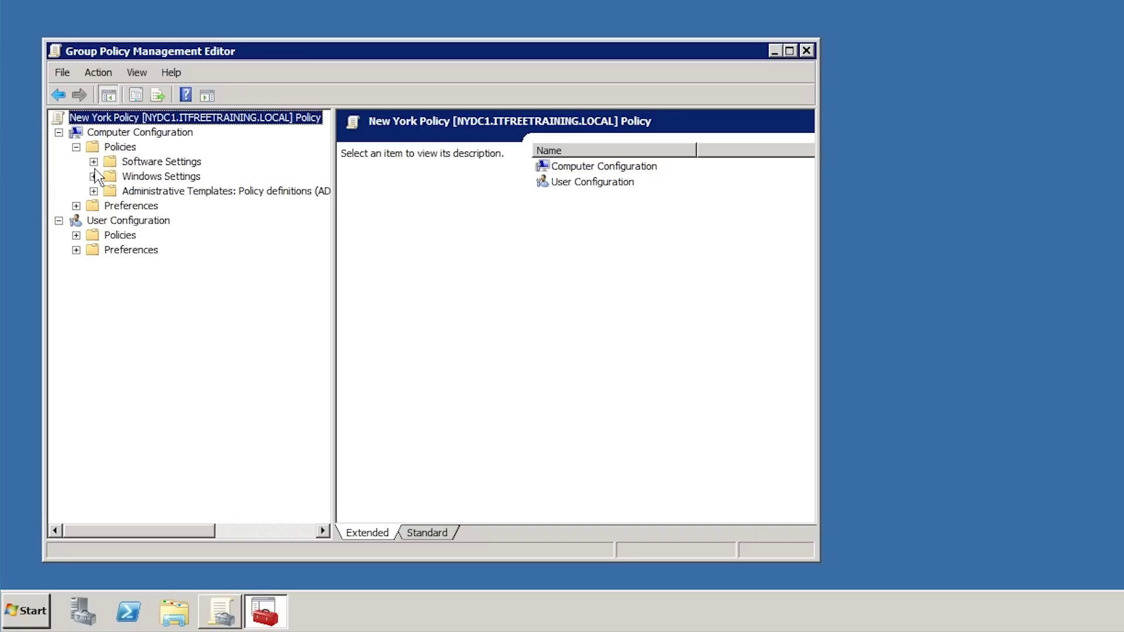
{"action": "left_click", "coordinate": [93, 176]}
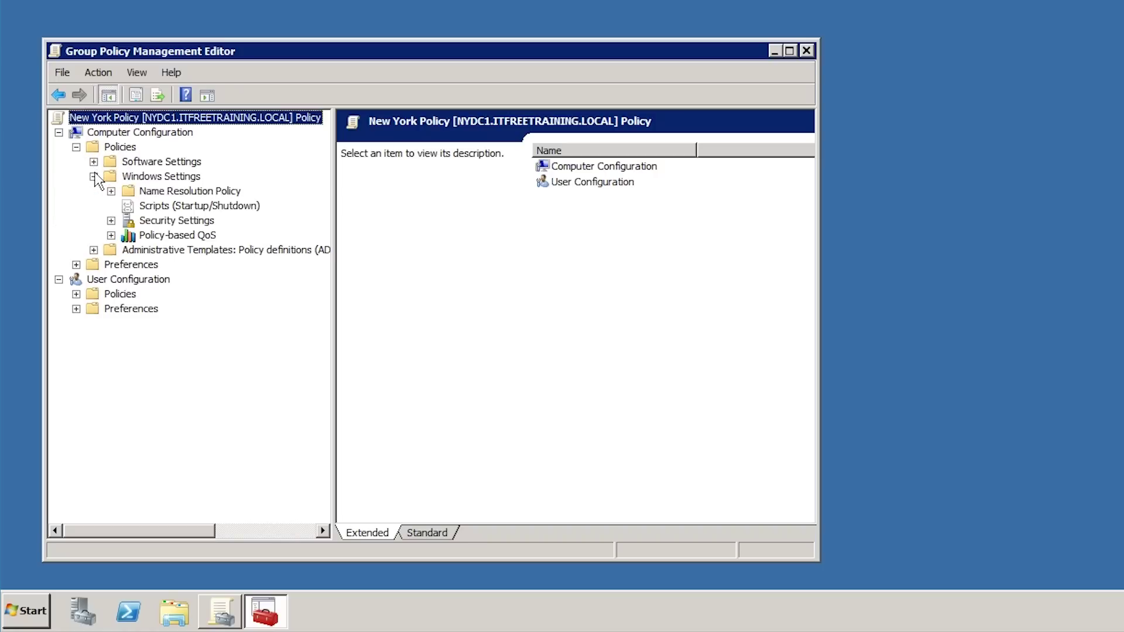
{"action": "left_click", "coordinate": [111, 221]}
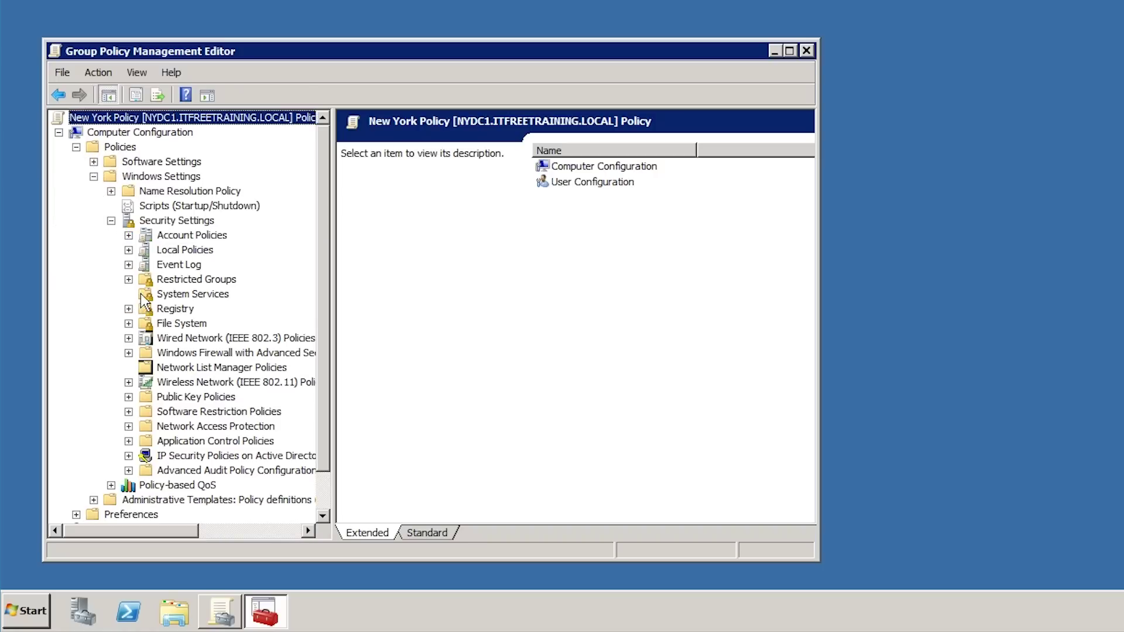
{"action": "left_click", "coordinate": [172, 294]}
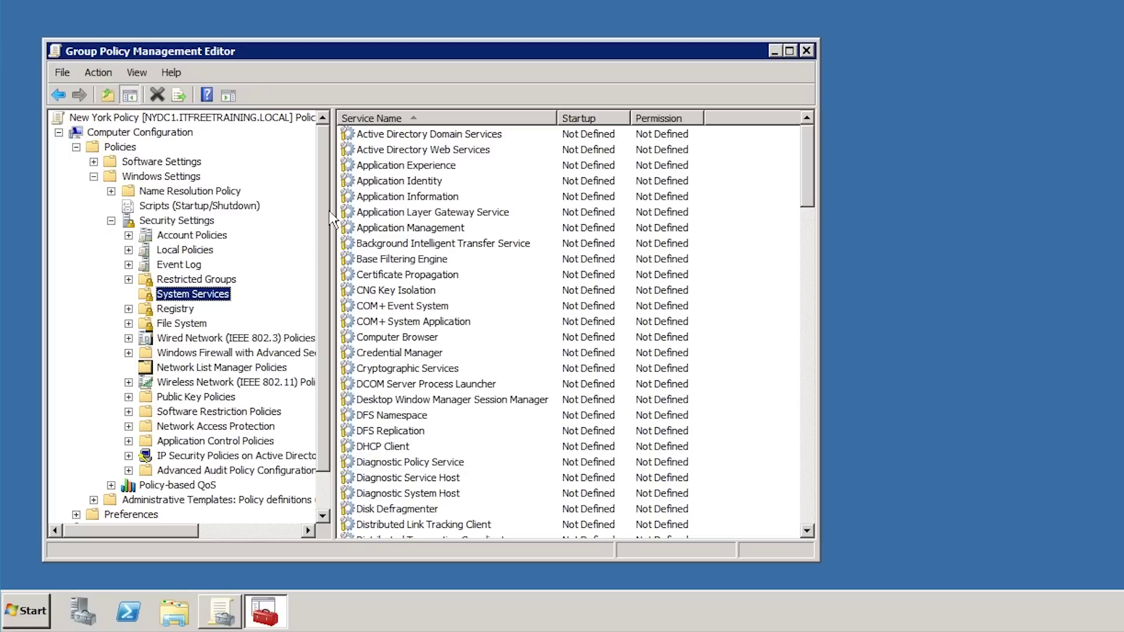
{"action": "left_click", "coordinate": [452, 182]}
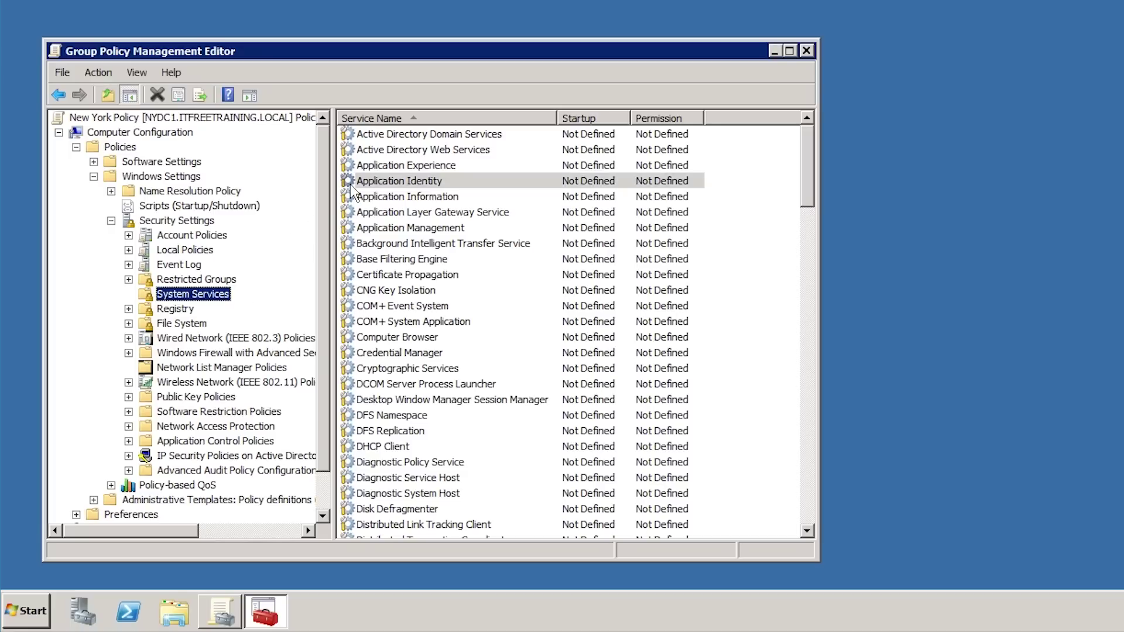
{"action": "double_click", "coordinate": [475, 182]}
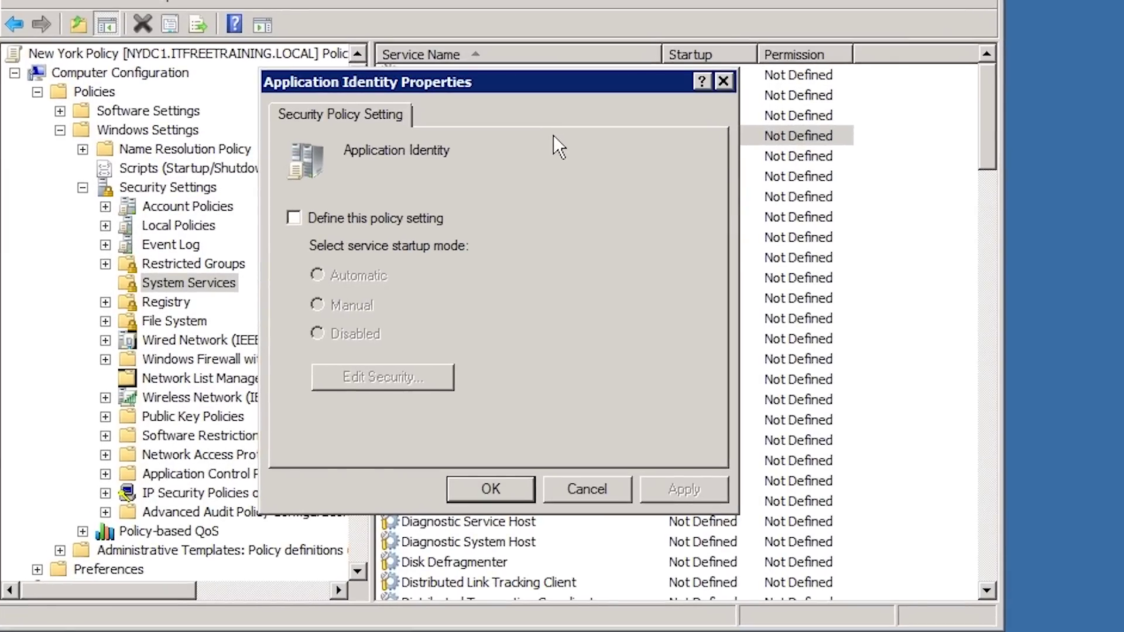
{"action": "left_click", "coordinate": [295, 218]}
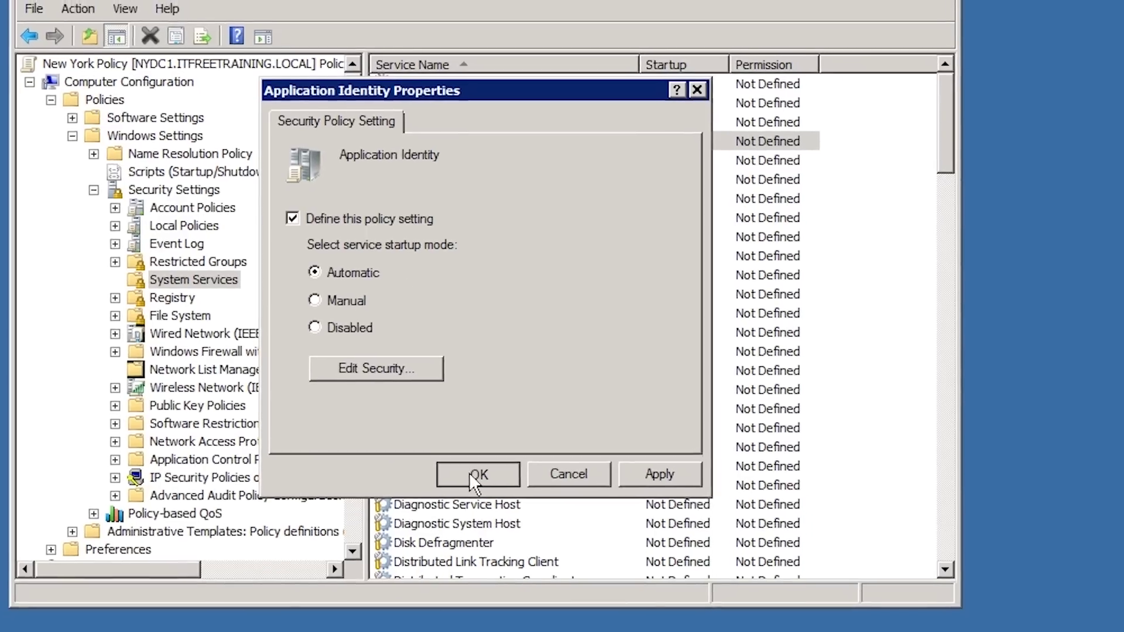
{"action": "left_click", "coordinate": [491, 489]}
{"action": "left_click", "coordinate": [171, 441]}
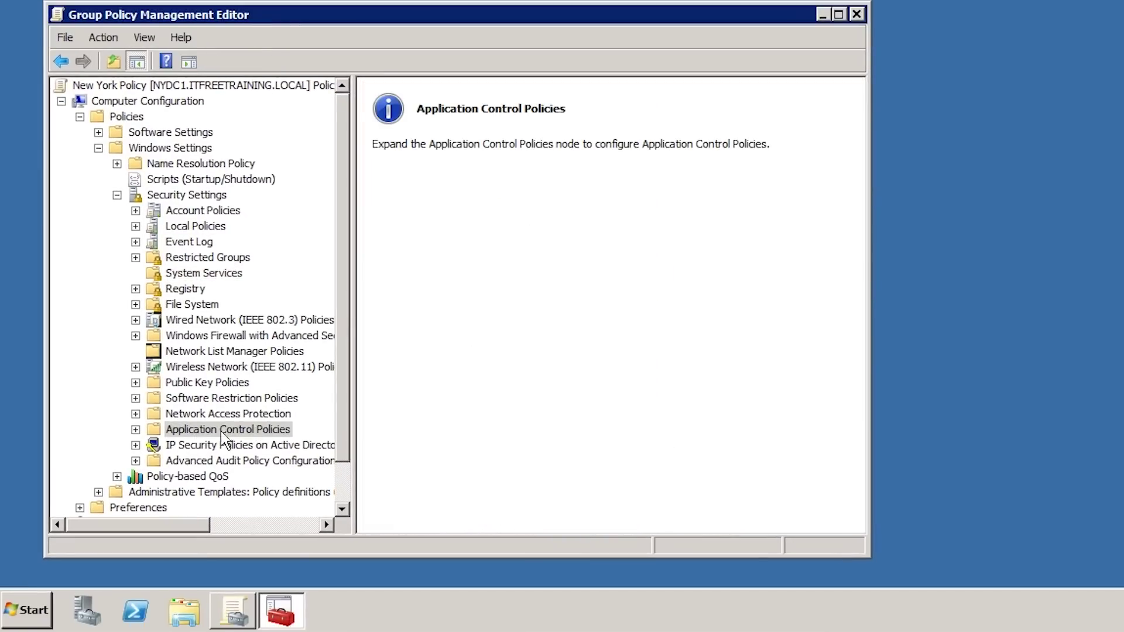
- Under AppLocker, configure Executable rules enforcement as Enforce rules, then cancel without saving
{"action": "double_click", "coordinate": [176, 436]}
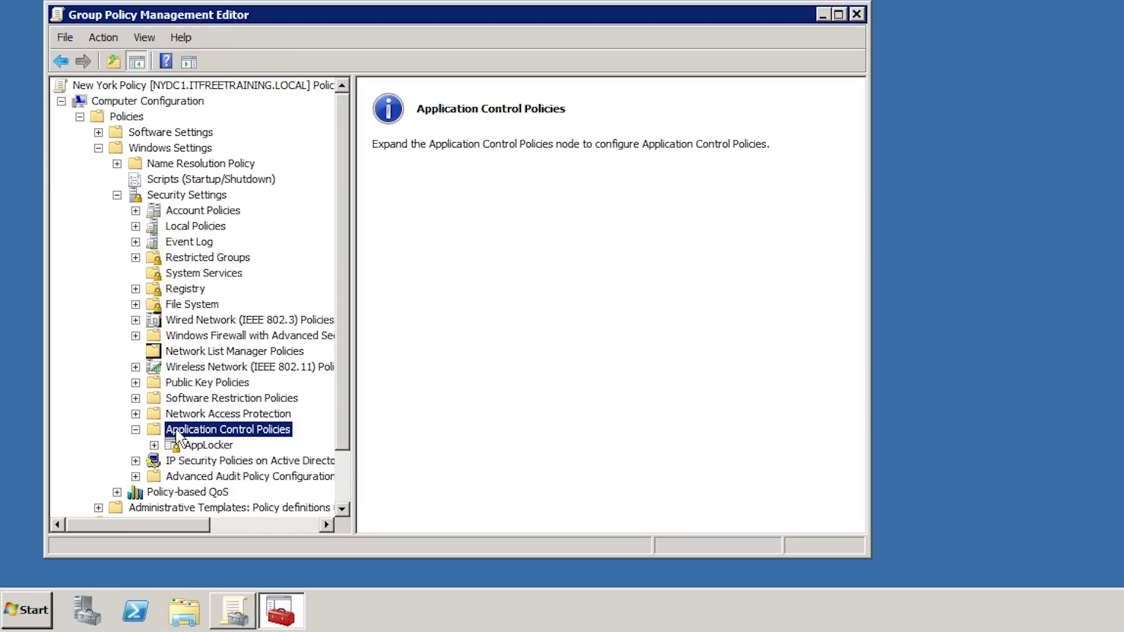
{"action": "left_click", "coordinate": [196, 446]}
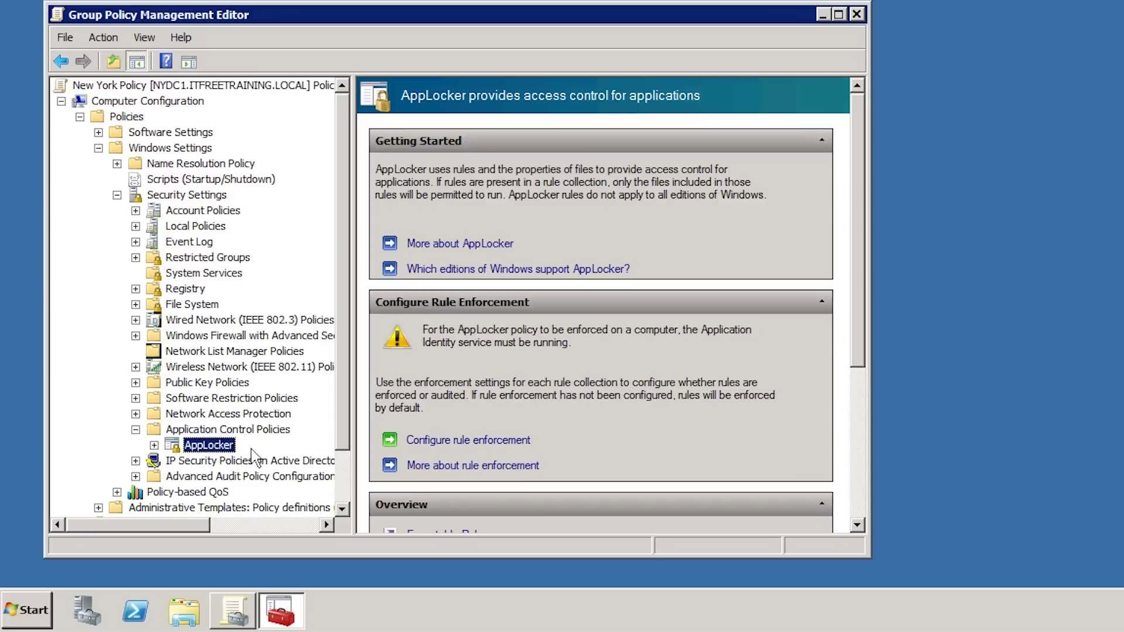
{"action": "left_click", "coordinate": [408, 444]}
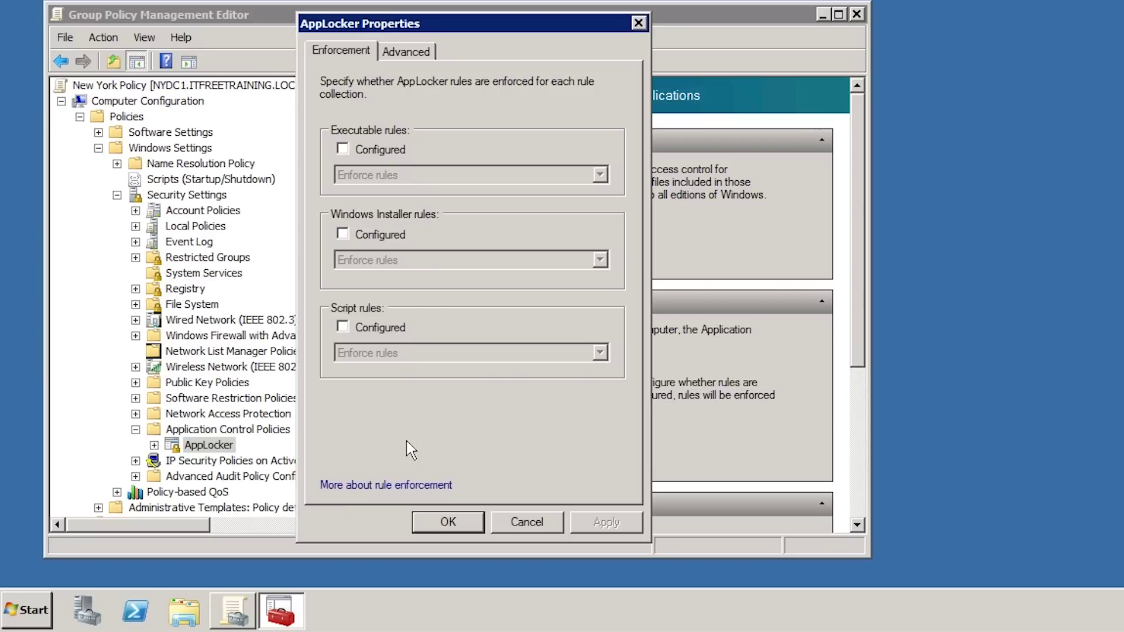
{"action": "left_click", "coordinate": [351, 153]}
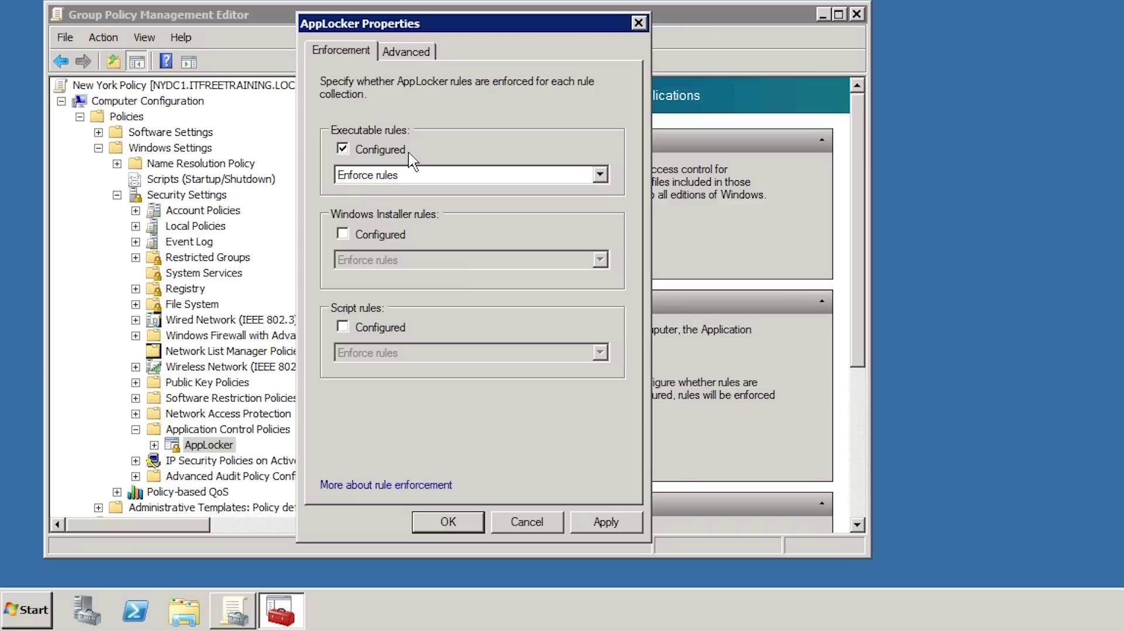
{"action": "left_click", "coordinate": [381, 173]}
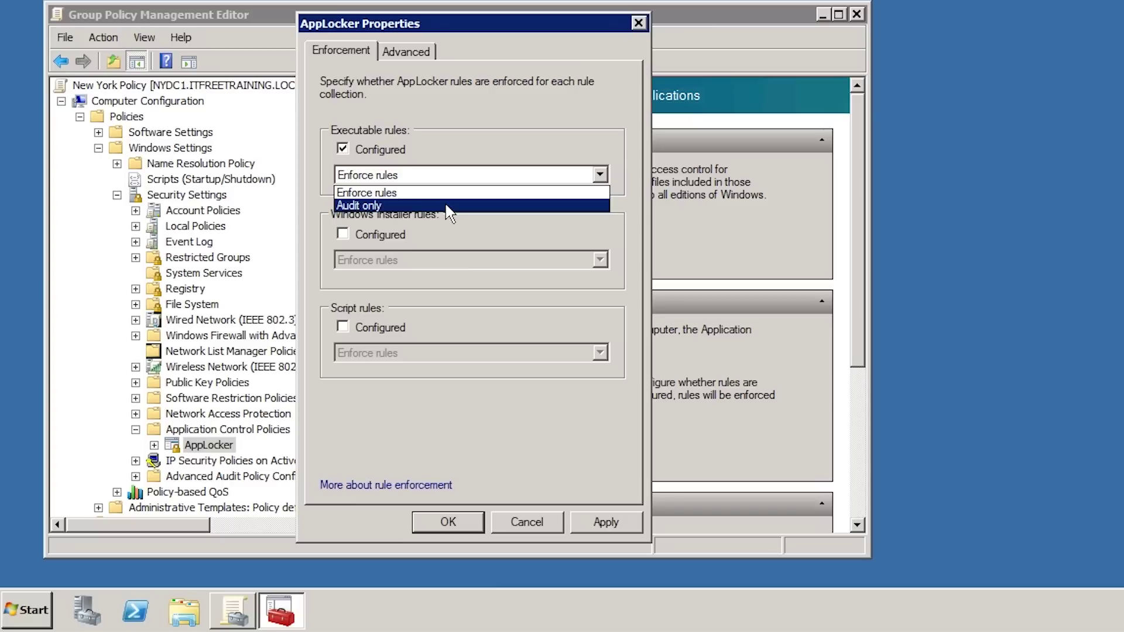
{"action": "left_click", "coordinate": [374, 193]}
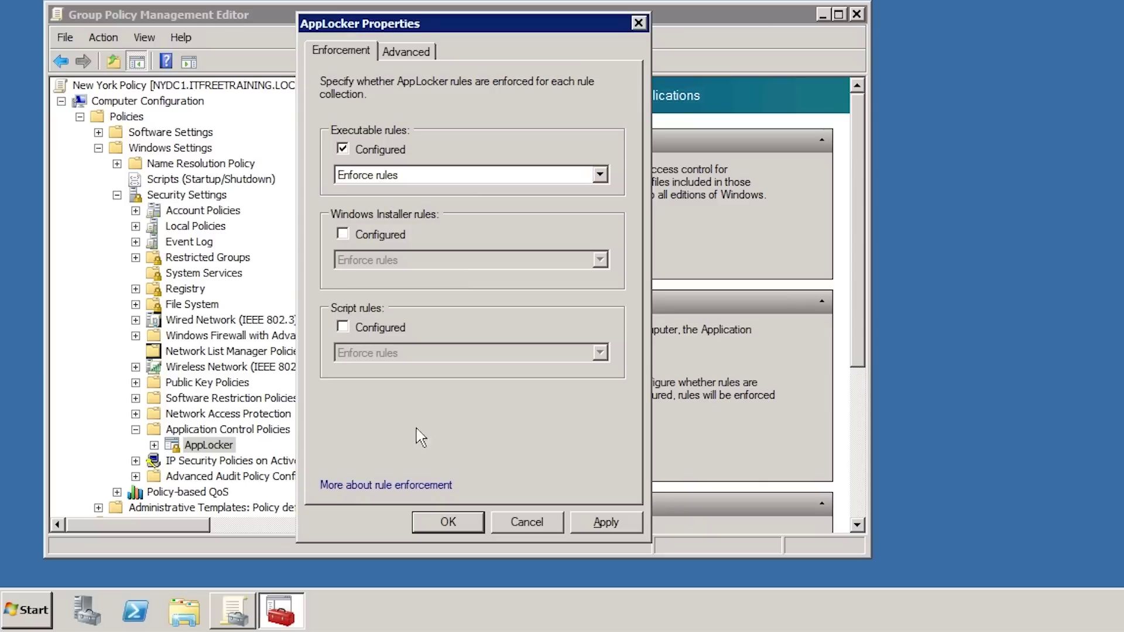
{"action": "left_click", "coordinate": [527, 521]}
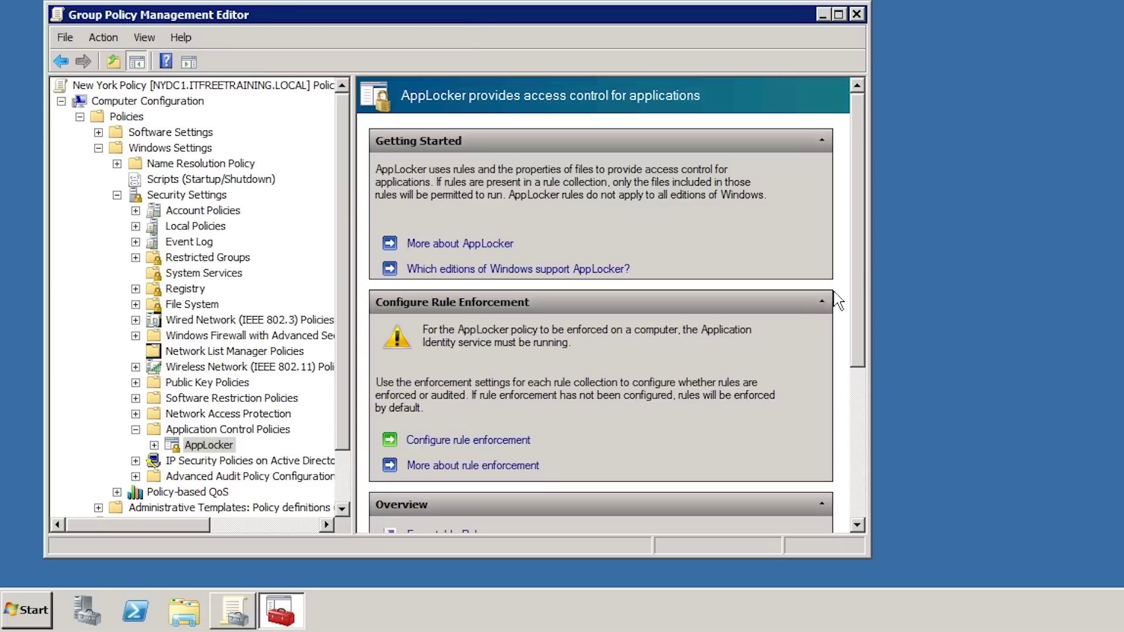
- Open the Executable Rules collection and choose Automatically Generate Rules from its context menu
{"action": "left_click", "coordinate": [853, 468]}
{"action": "left_click", "coordinate": [853, 488]}
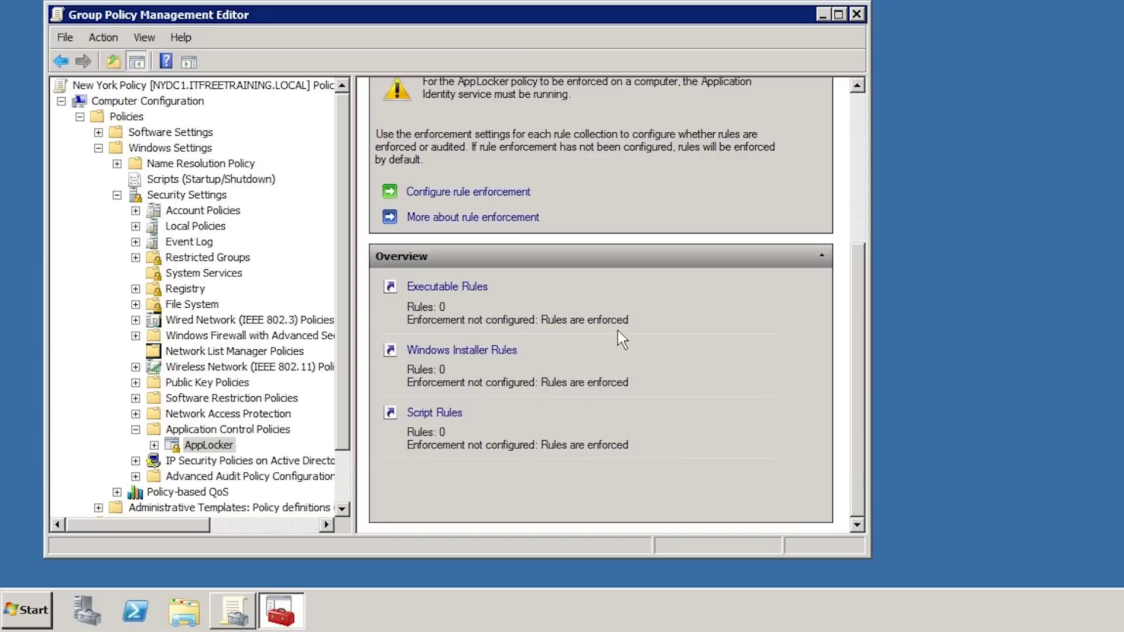
{"action": "left_click", "coordinate": [413, 289]}
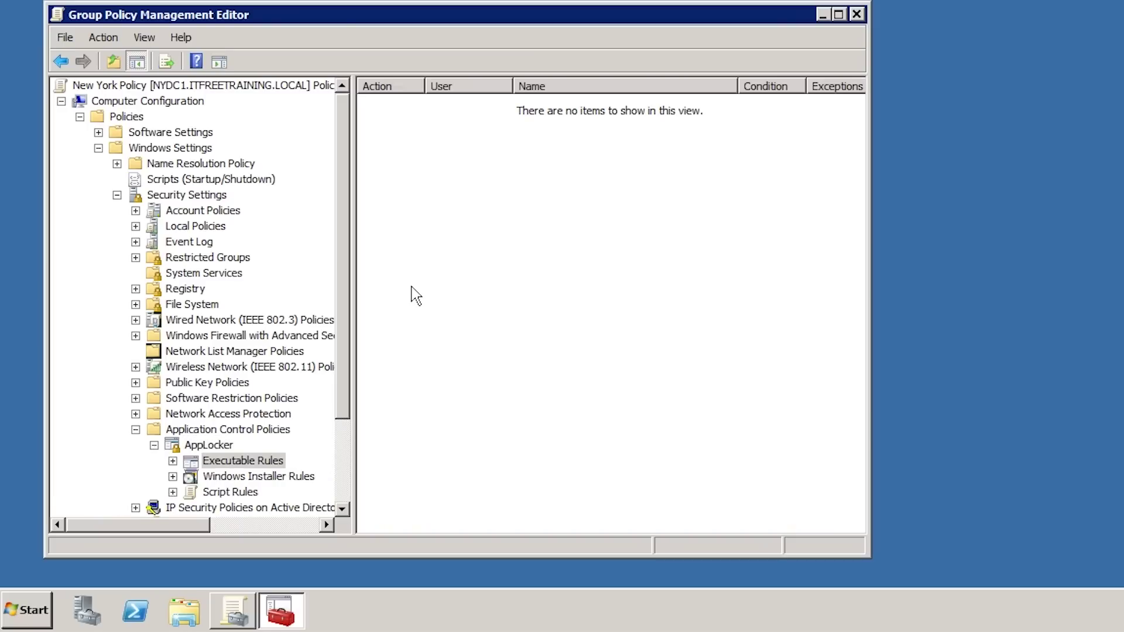
{"action": "right_click", "coordinate": [415, 296]}
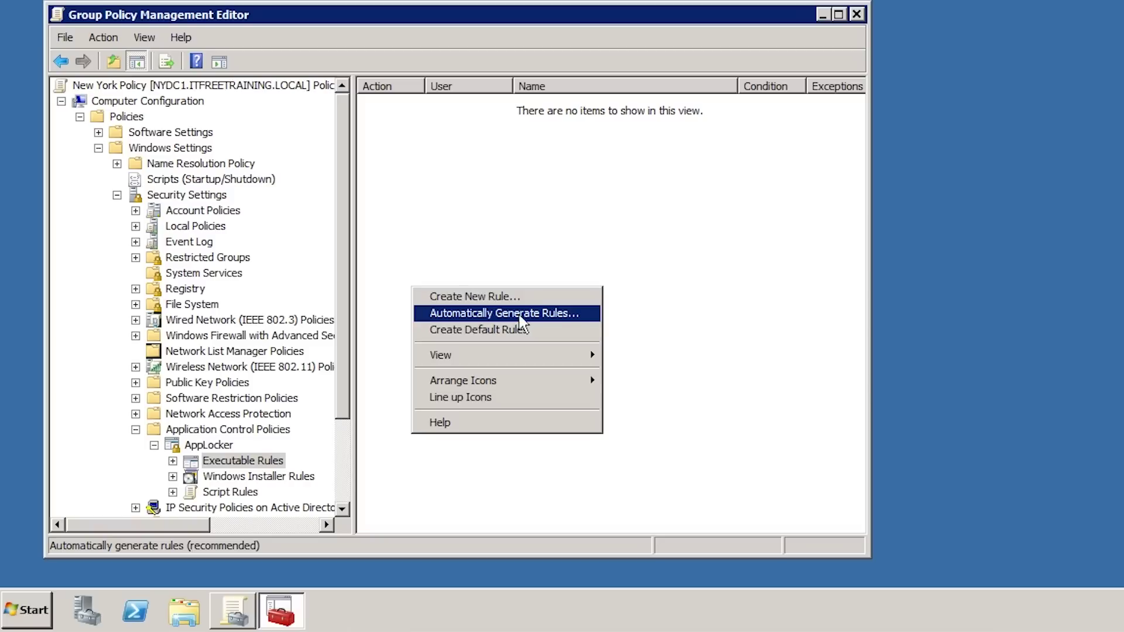
{"action": "left_click", "coordinate": [431, 318]}
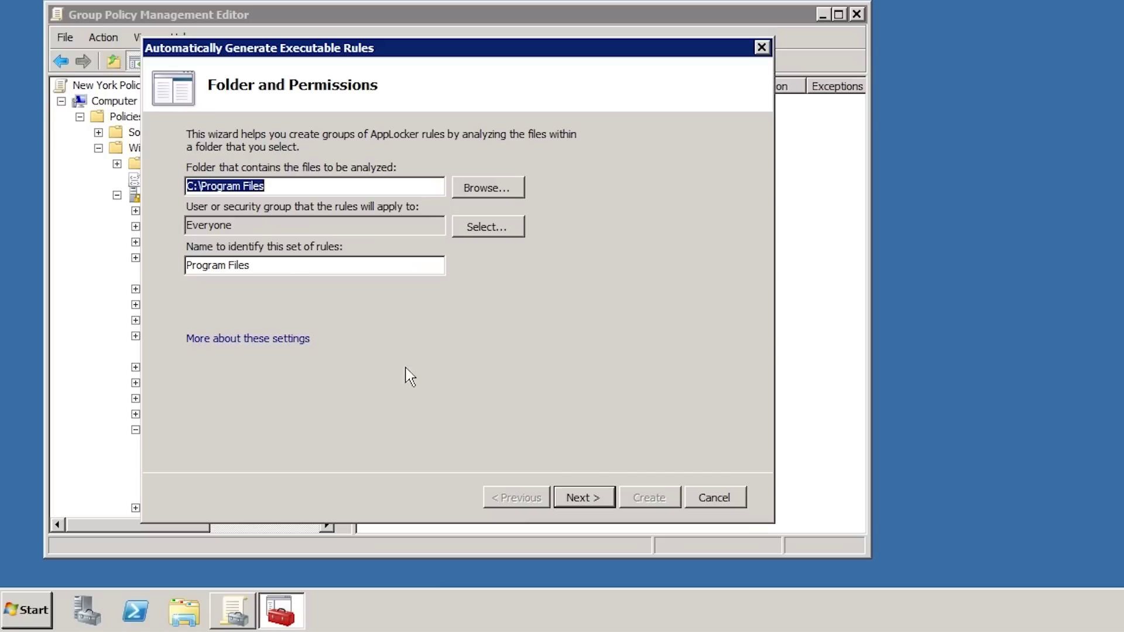
- Accept the default folder and user on the Folder and Permissions page
{"action": "left_click", "coordinate": [601, 497]}
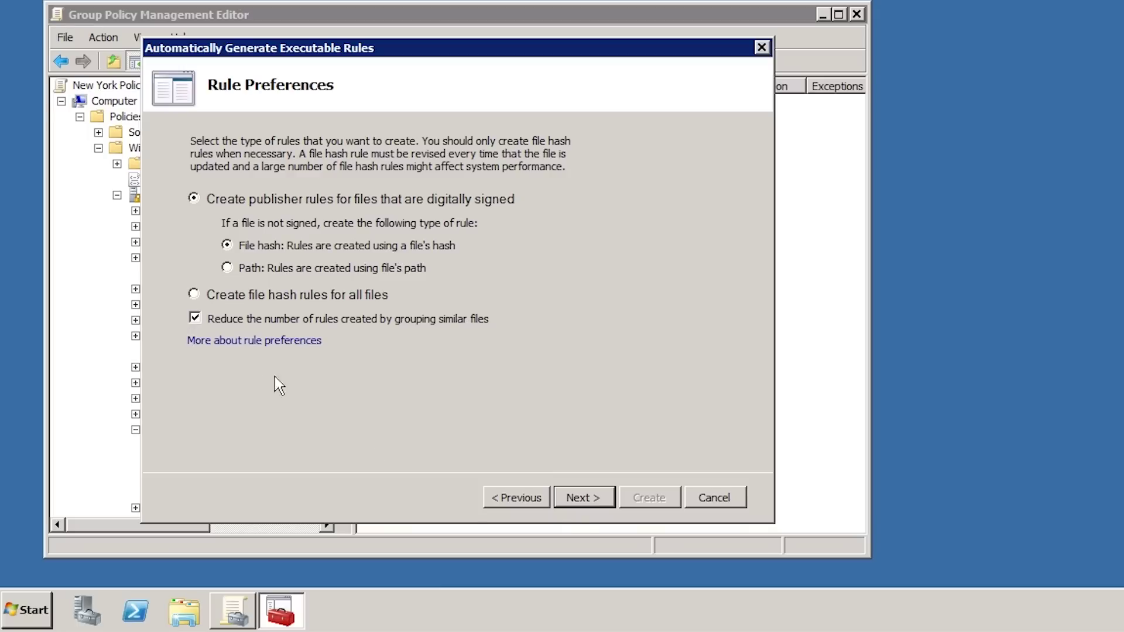
- Accept the rule preferences and let the wizard analyze the folder's files
{"action": "left_click", "coordinate": [601, 504]}
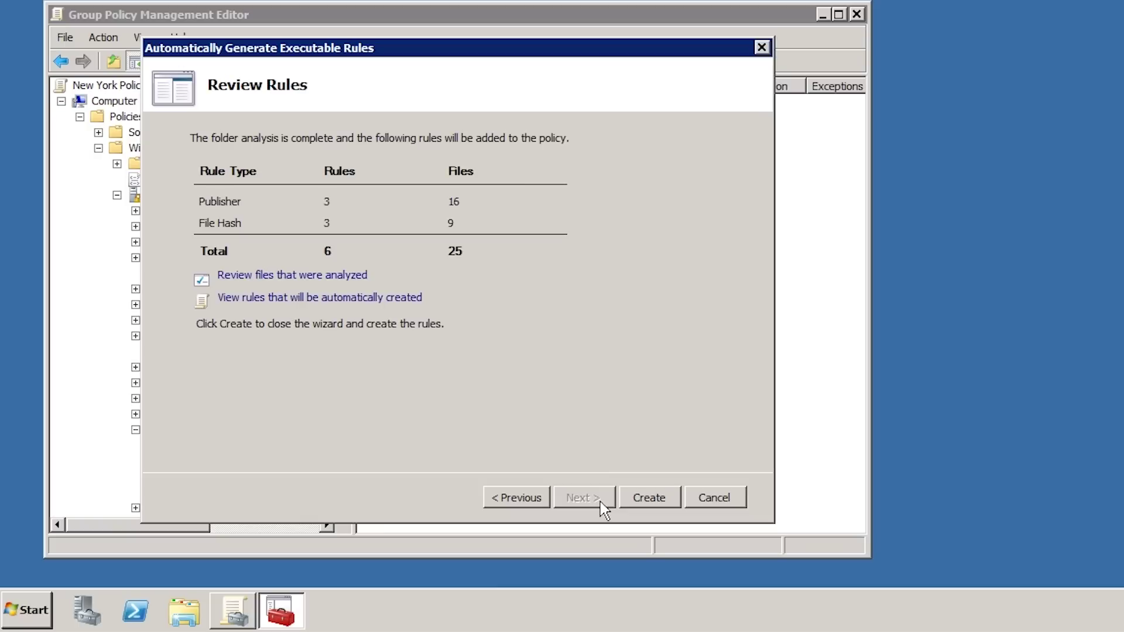
{"action": "left_click", "coordinate": [228, 282]}
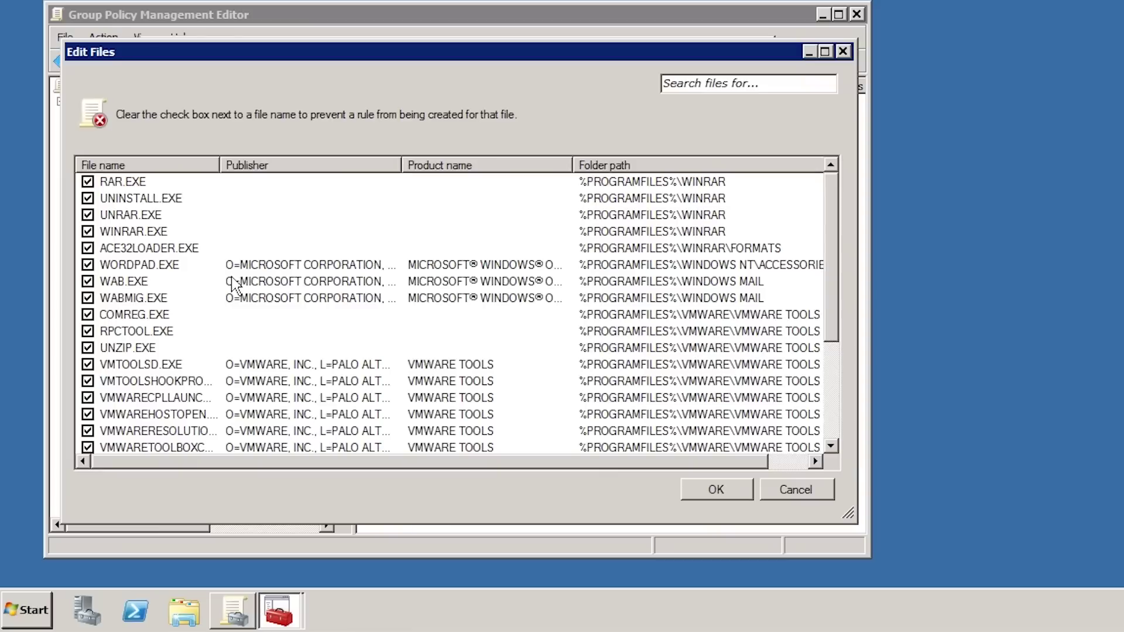
{"action": "left_click", "coordinate": [104, 266]}
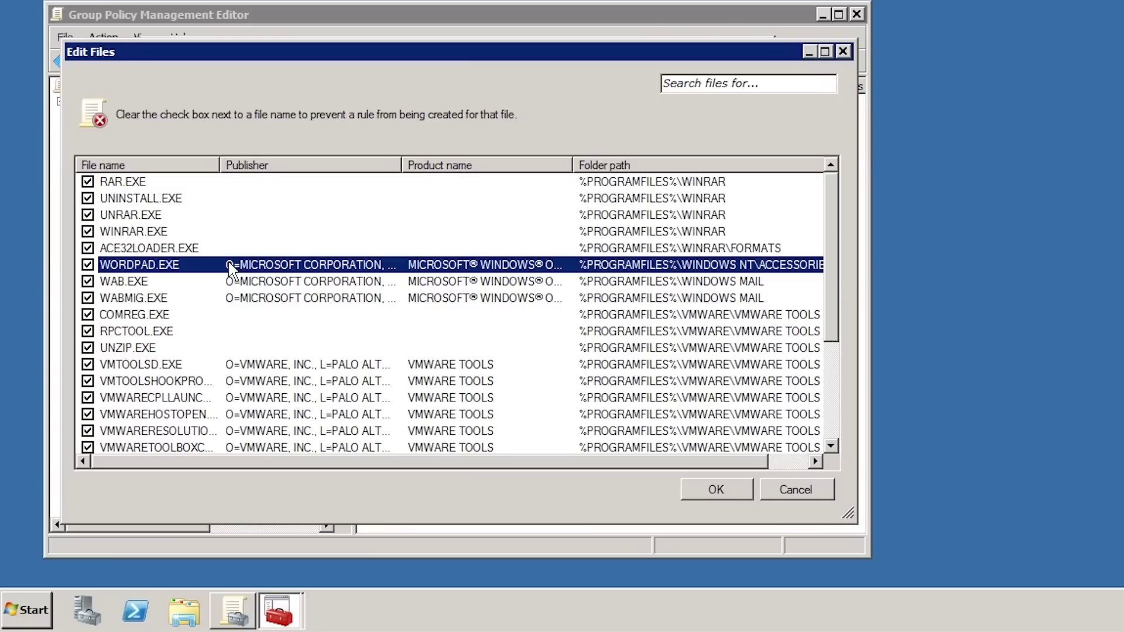
{"action": "left_click", "coordinate": [830, 433]}
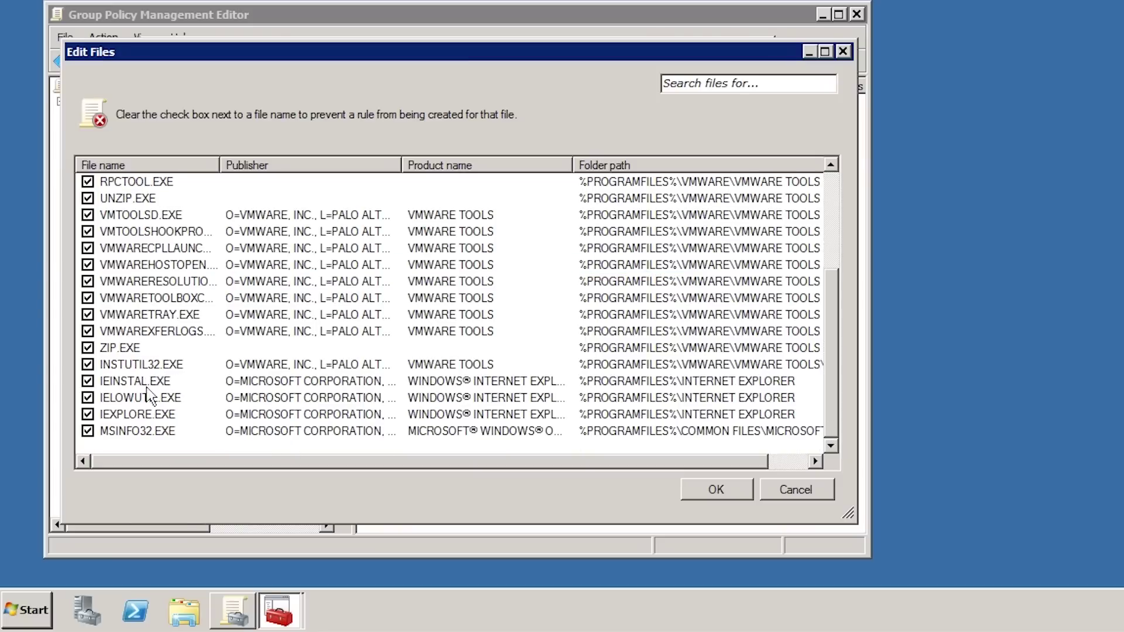
{"action": "left_click", "coordinate": [114, 415]}
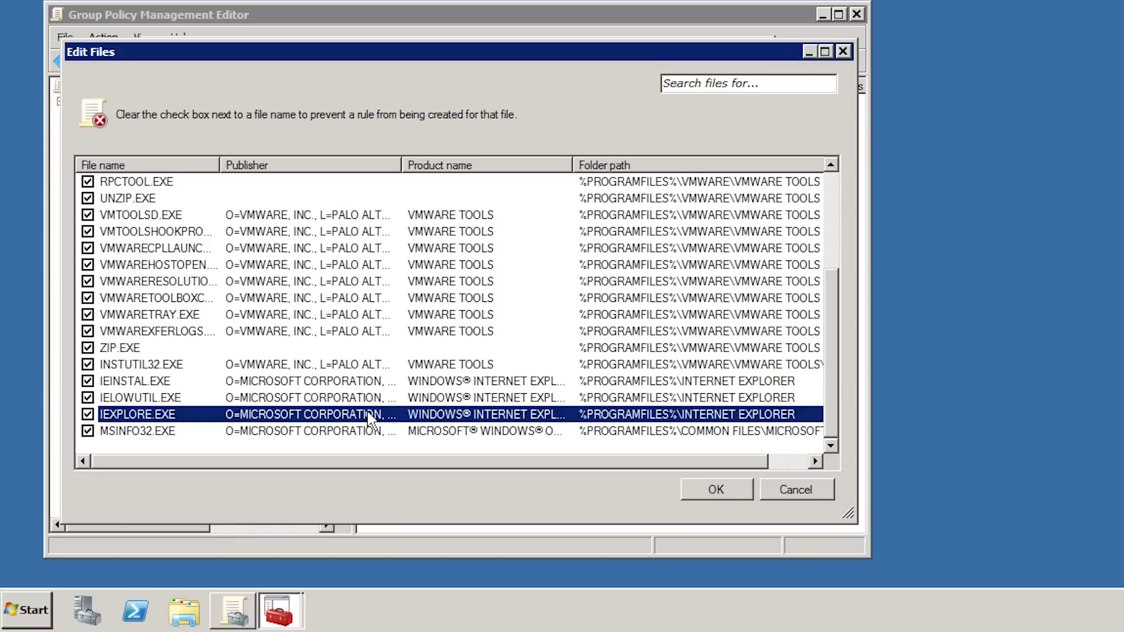
{"action": "left_click", "coordinate": [728, 491]}
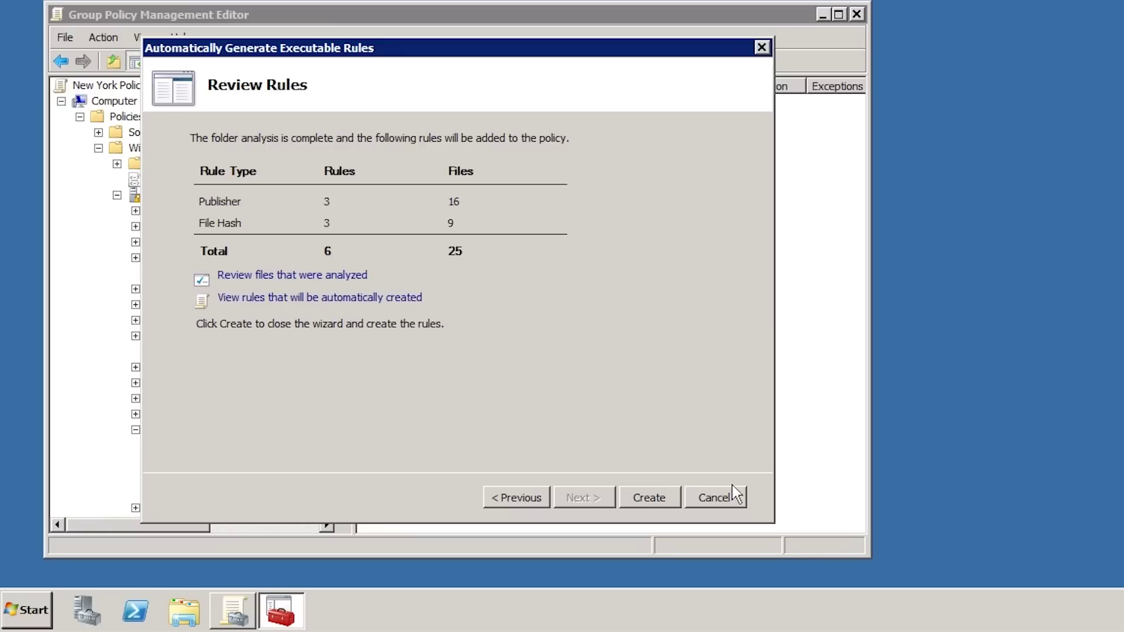
{"action": "left_click", "coordinate": [224, 299]}
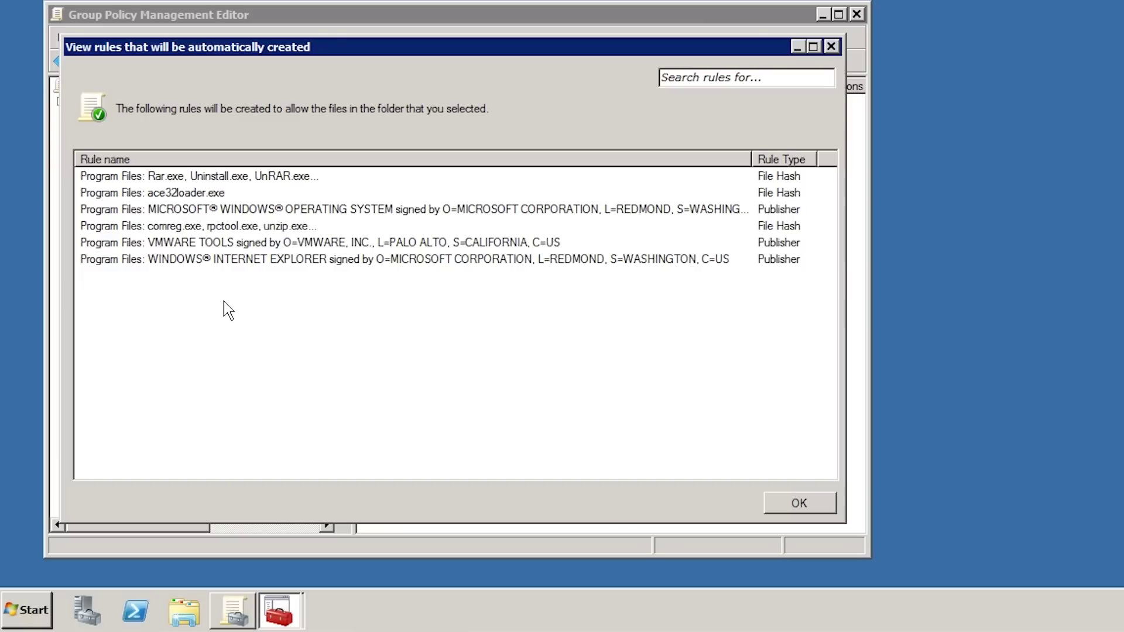
{"action": "left_click", "coordinate": [95, 180]}
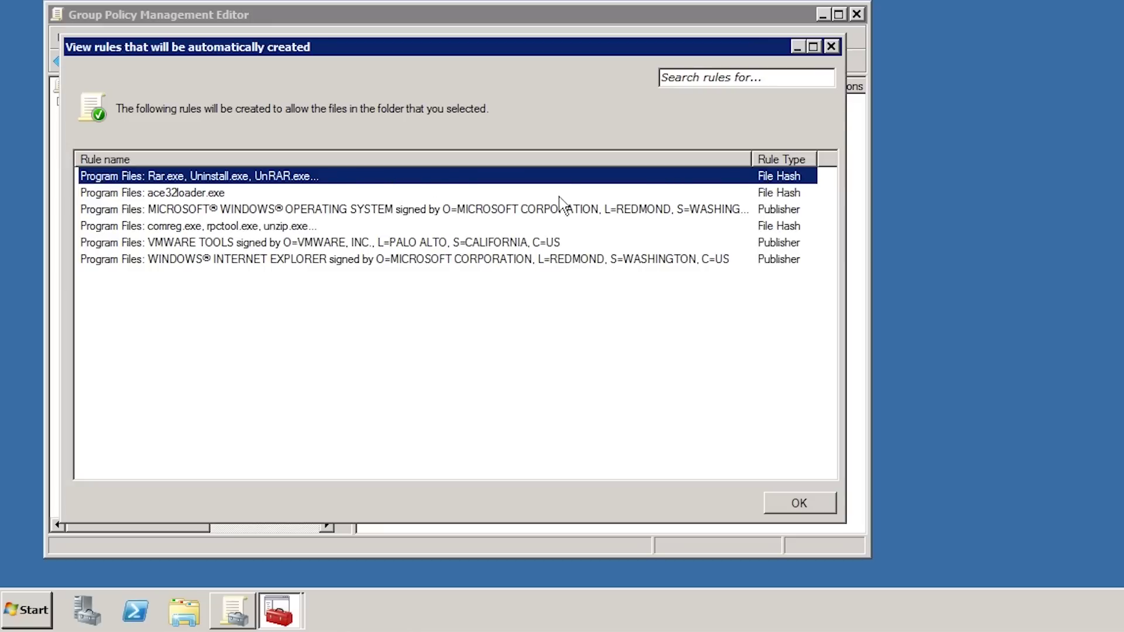
{"action": "left_click", "coordinate": [351, 211]}
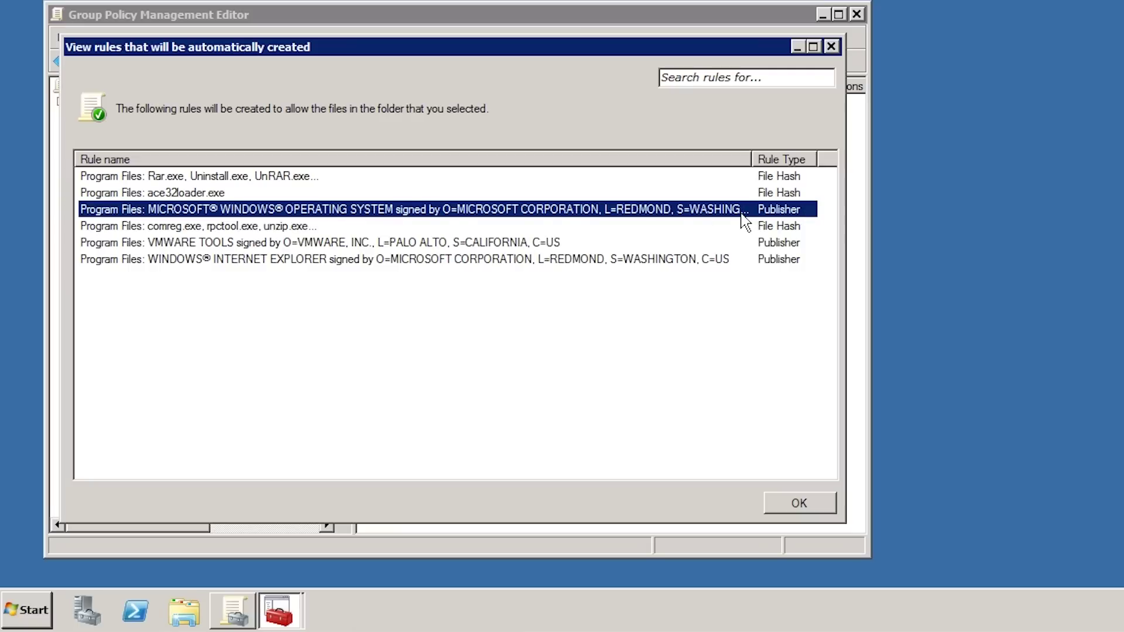
{"action": "left_click", "coordinate": [801, 503]}
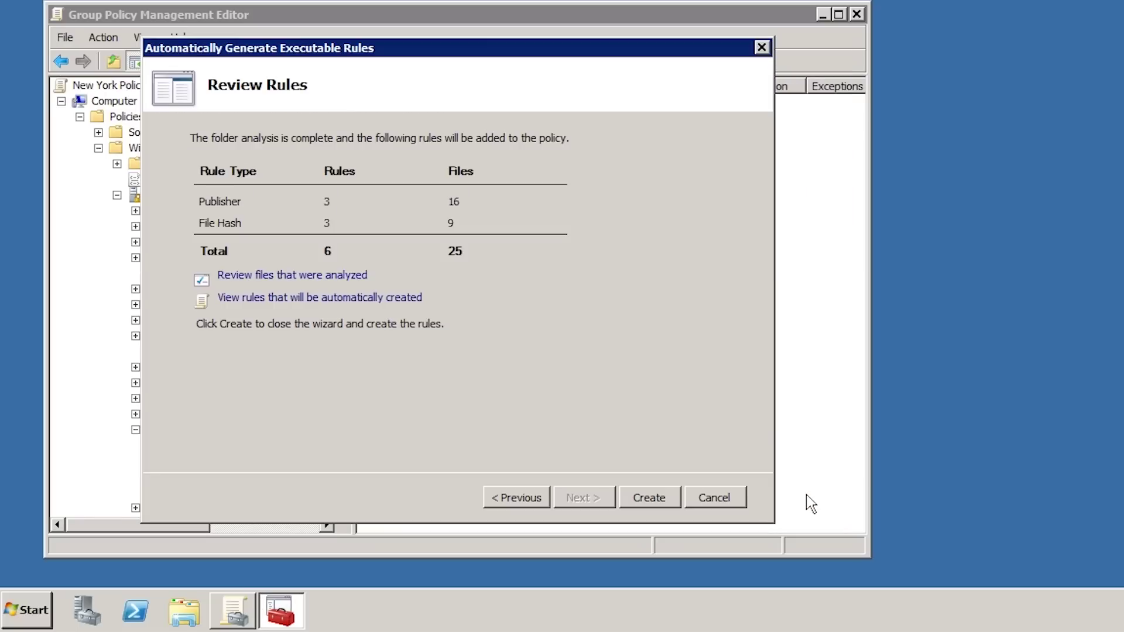
- Create the six generated rules and accept adding the default AppLocker rules
{"action": "left_click", "coordinate": [636, 496]}
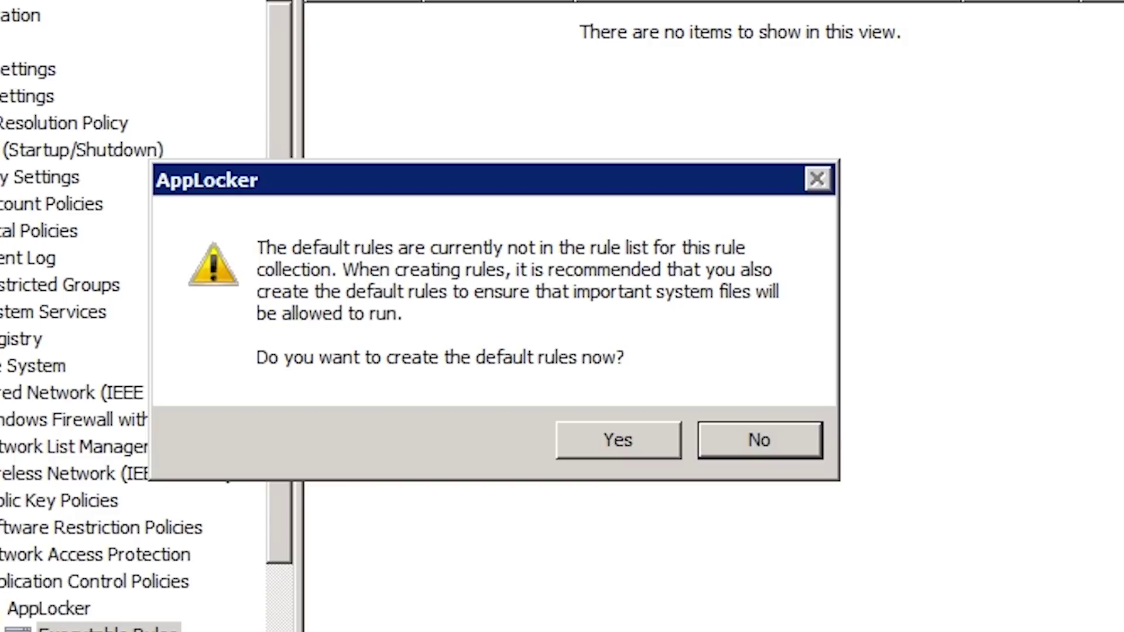
{"action": "left_click", "coordinate": [602, 442]}
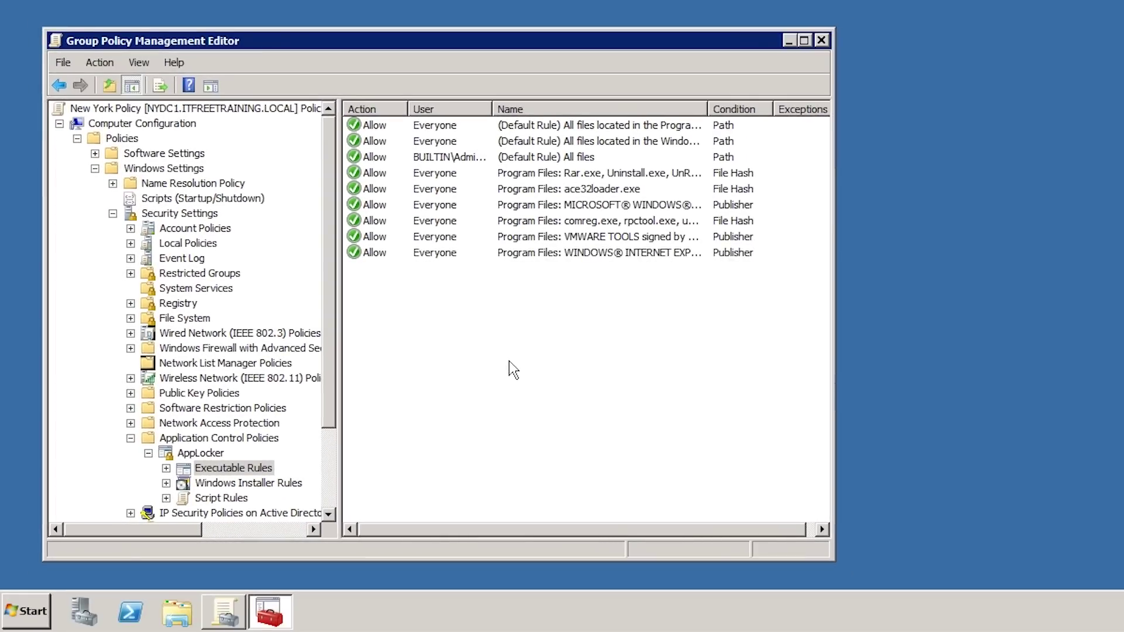
- Review the default rules, then start creating a new executable rule manually
{"action": "left_click", "coordinate": [381, 130]}
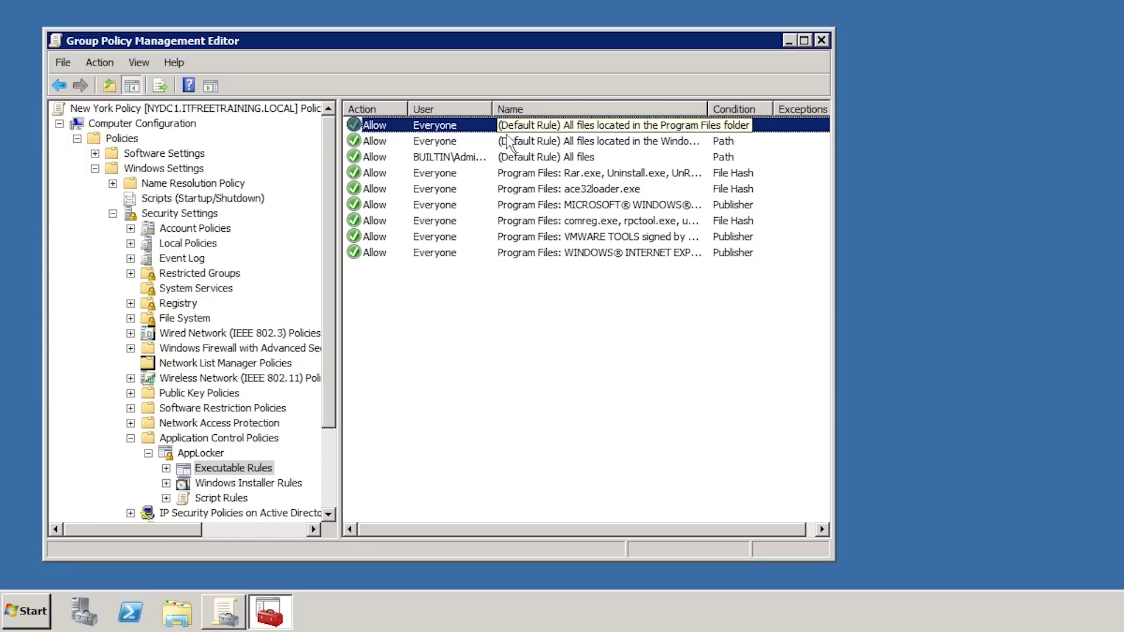
{"action": "left_click", "coordinate": [372, 142]}
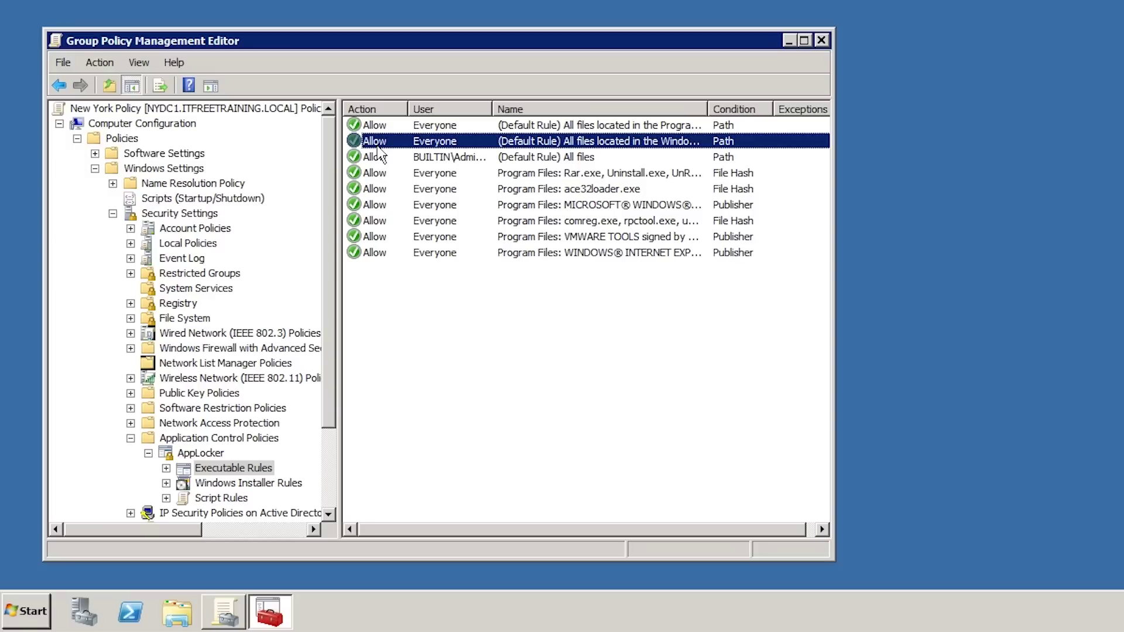
{"action": "right_click", "coordinate": [384, 301]}
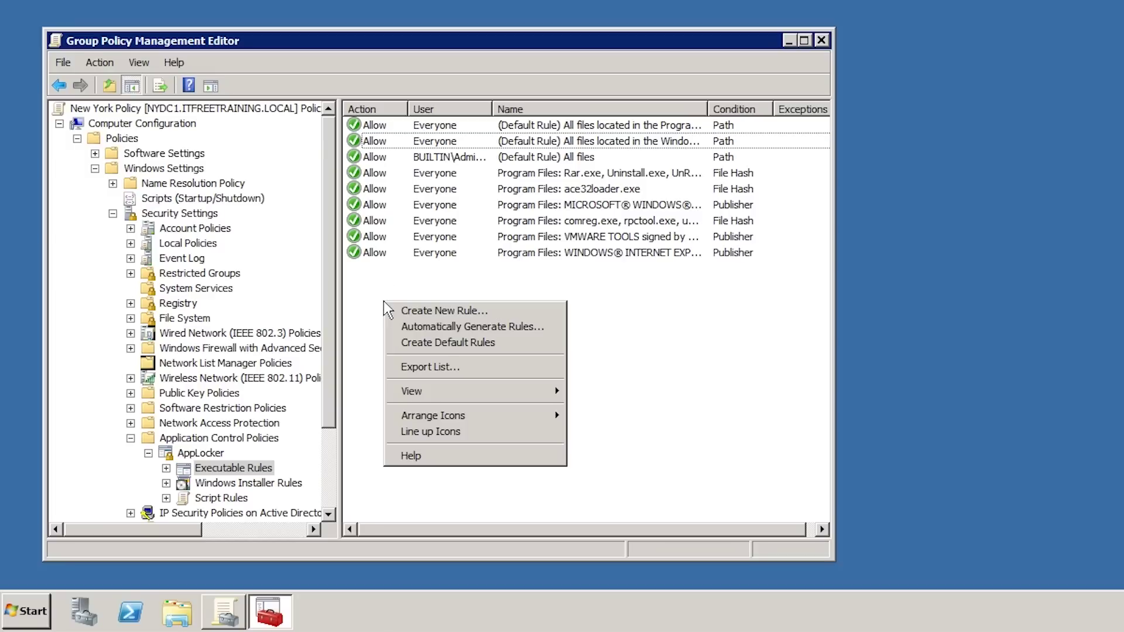
{"action": "left_click", "coordinate": [549, 312]}
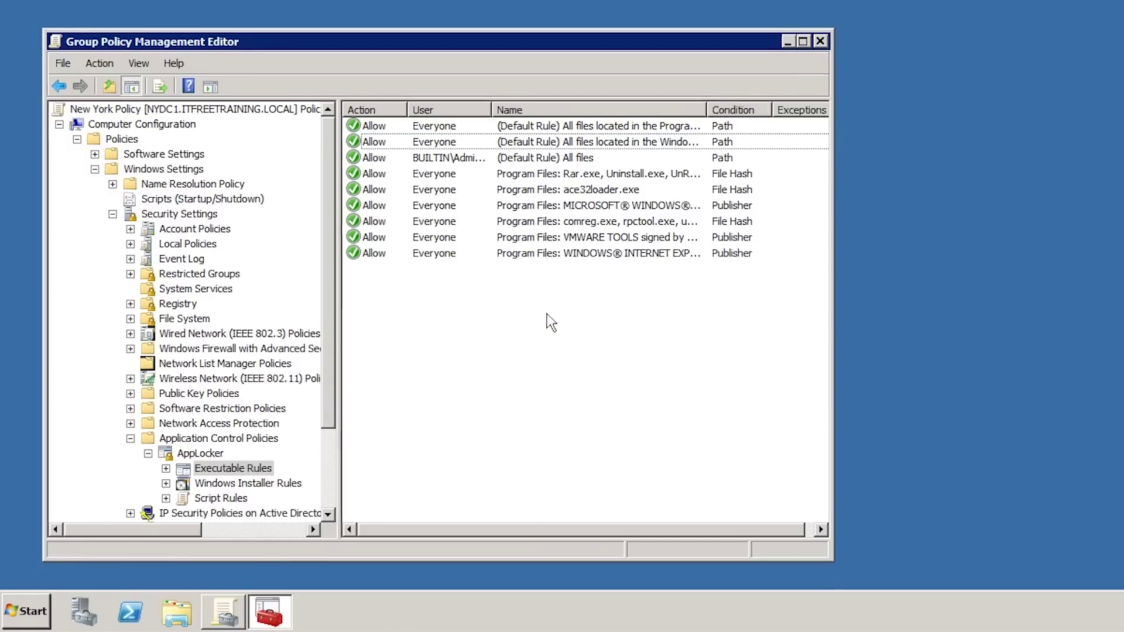
- Set the new rule's action to Deny for Everyone and keep the Publisher condition
{"action": "left_click", "coordinate": [594, 567]}
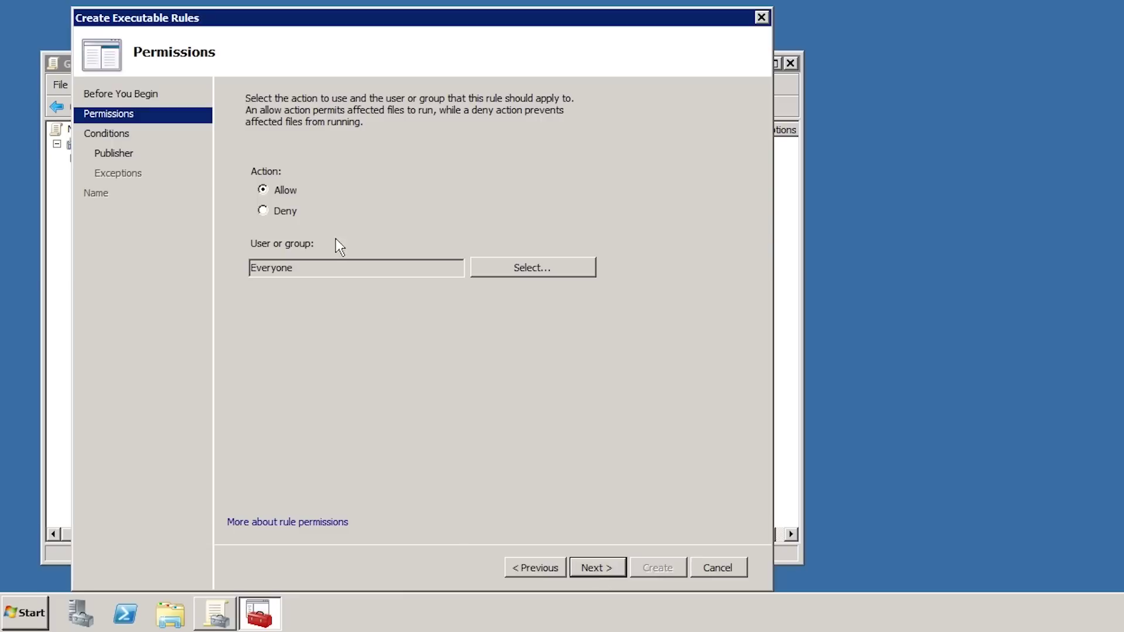
{"action": "left_click", "coordinate": [262, 210]}
{"action": "left_click", "coordinate": [588, 566]}
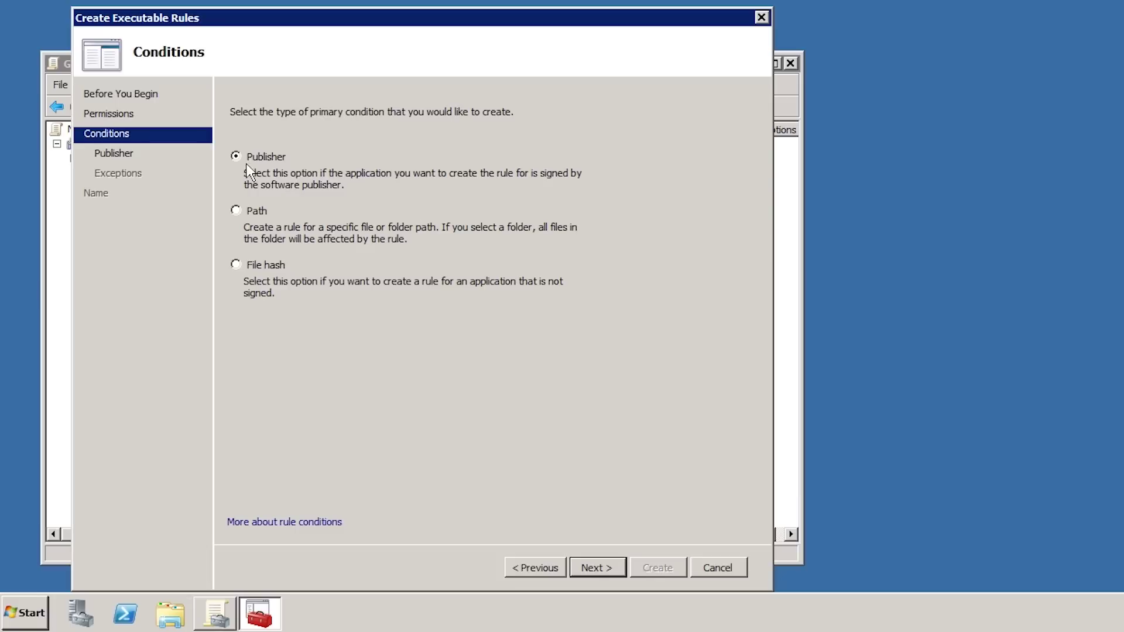
{"action": "left_click", "coordinate": [592, 567]}
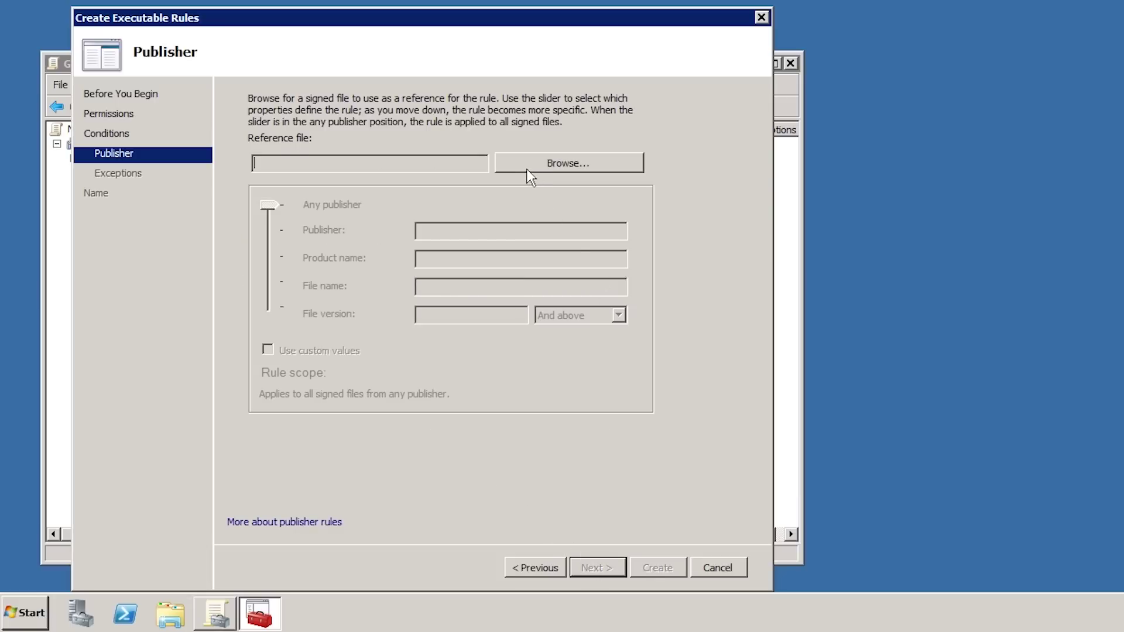
- Choose chrome.exe in C:\Program Files (x86)\Google\Chrome\Application as the reference file
{"action": "left_click", "coordinate": [603, 167]}
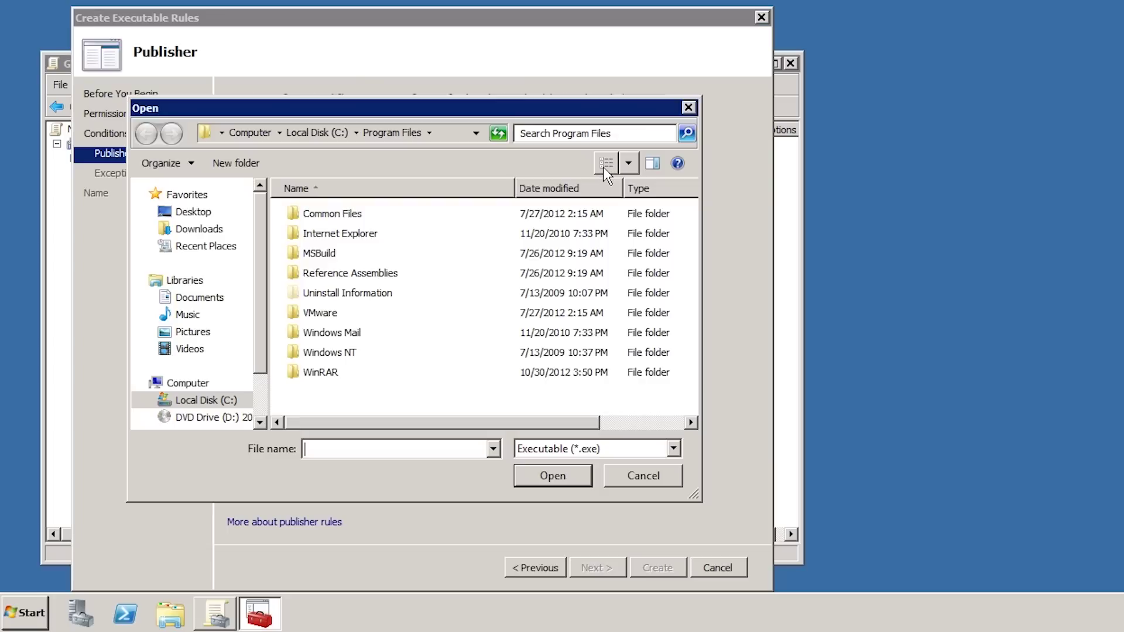
{"action": "left_click", "coordinate": [302, 134]}
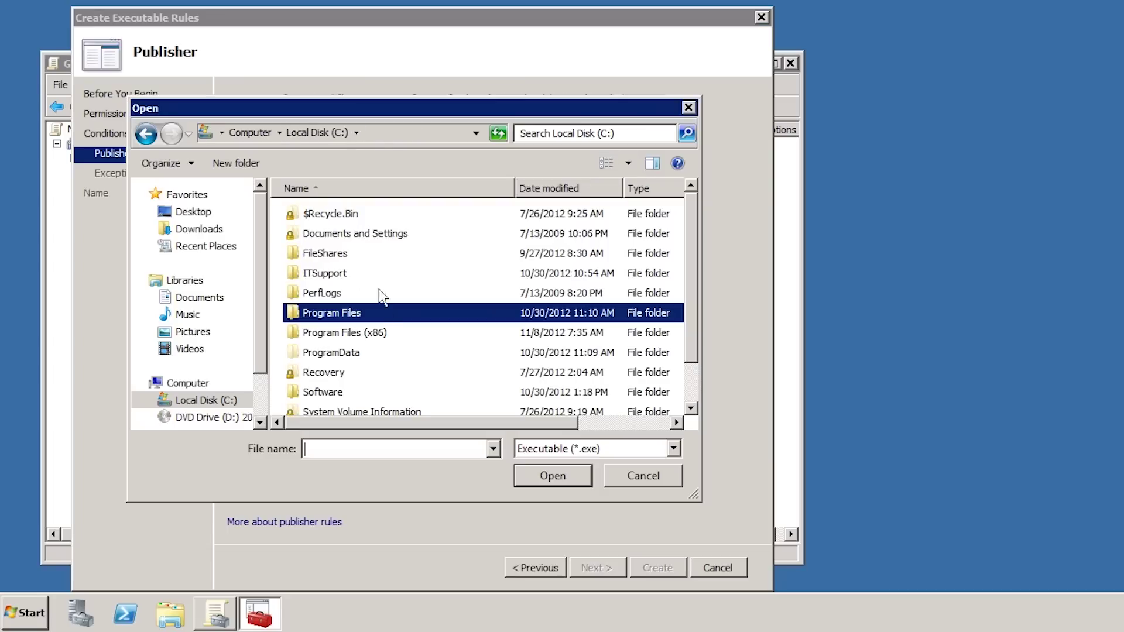
{"action": "double_click", "coordinate": [370, 332]}
{"action": "left_click", "coordinate": [317, 234]}
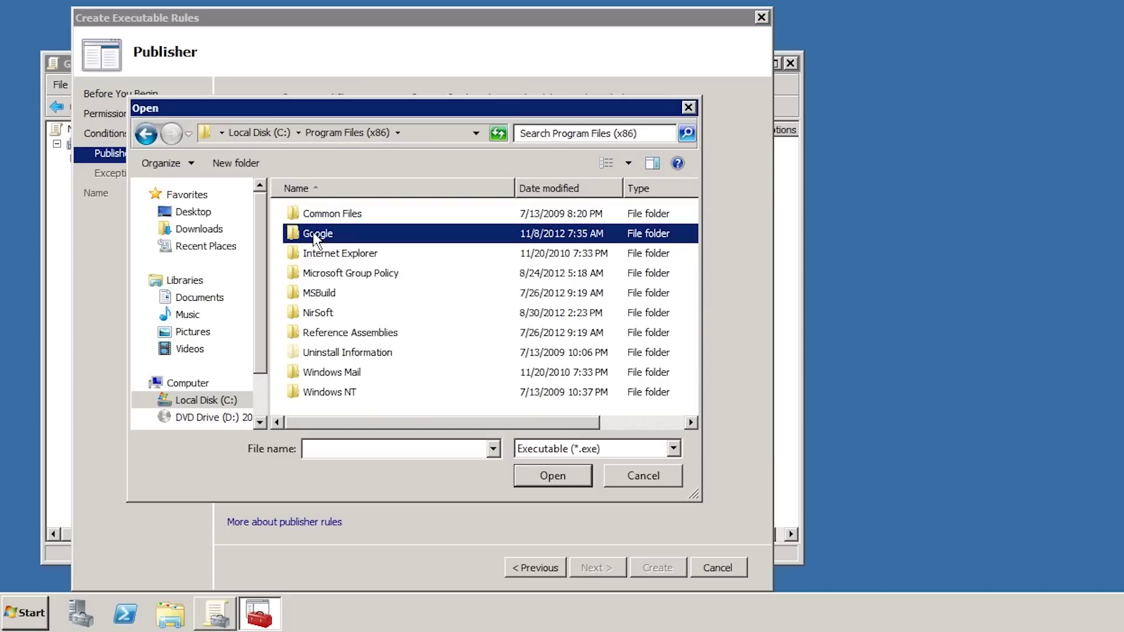
{"action": "double_click", "coordinate": [317, 234]}
{"action": "double_click", "coordinate": [319, 214]}
{"action": "double_click", "coordinate": [319, 216]}
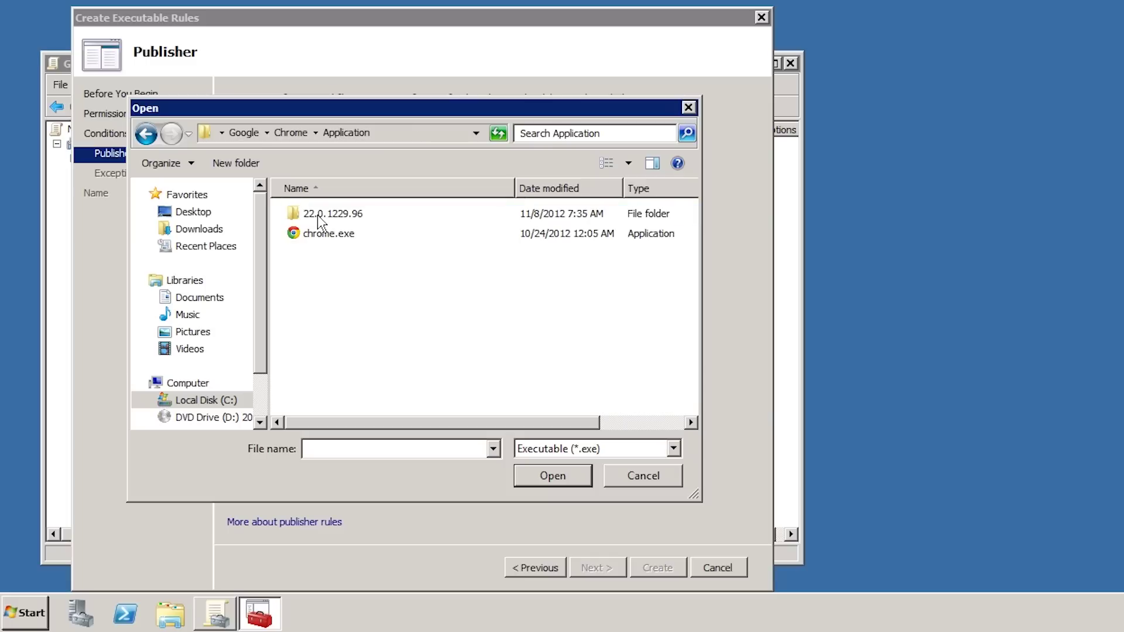
{"action": "left_click", "coordinate": [302, 236]}
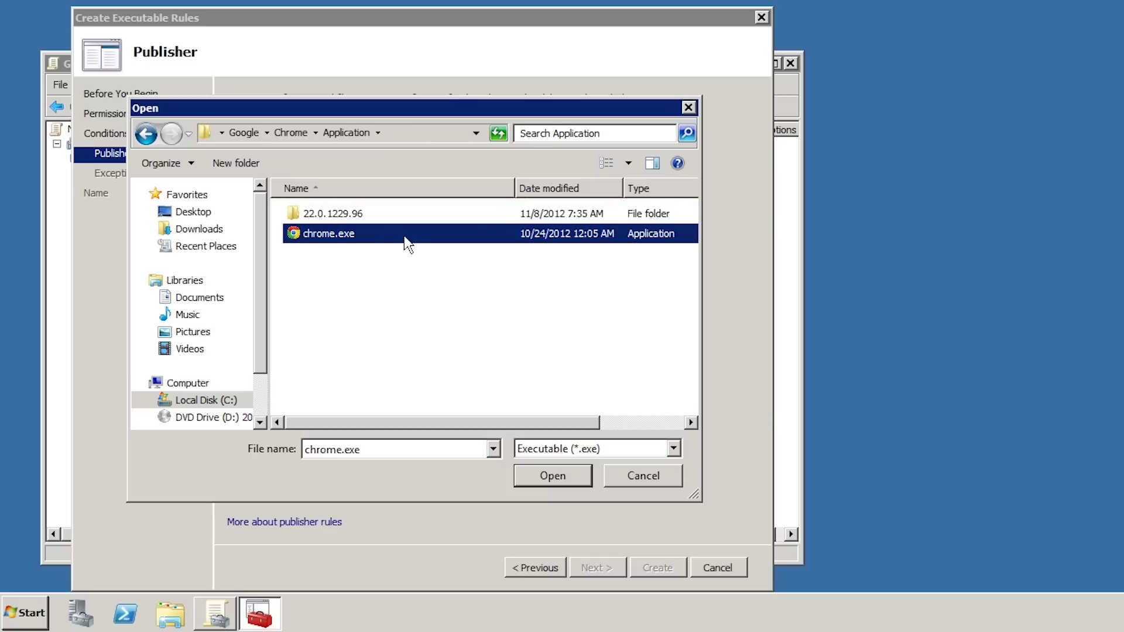
{"action": "double_click", "coordinate": [404, 235]}
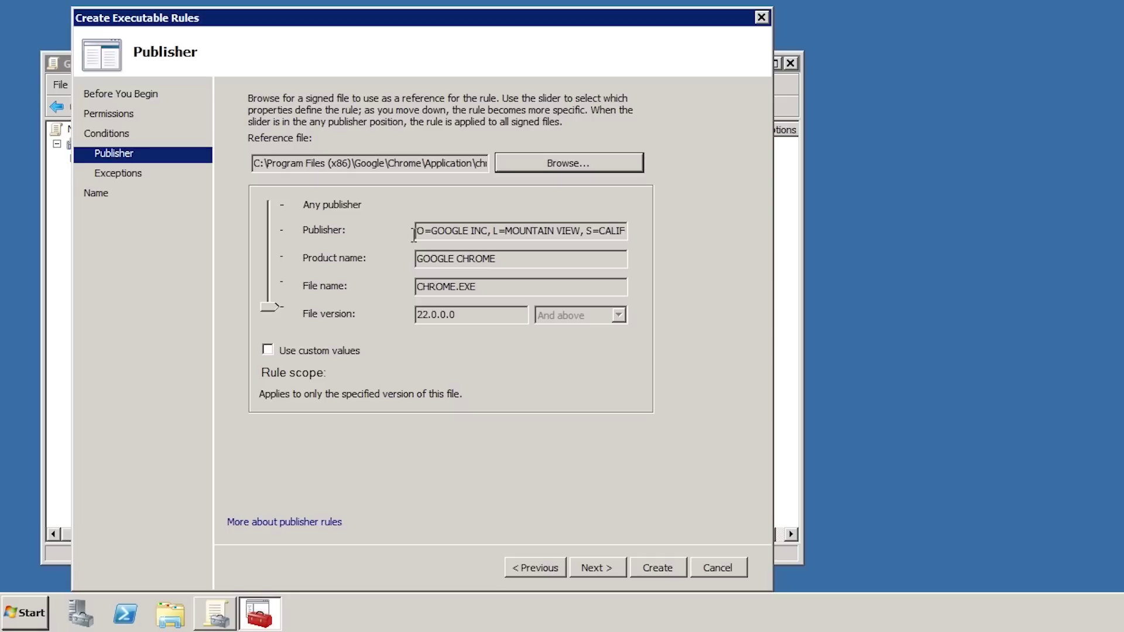
- Widen the rule scope to product name GOOGLE CHROME, making file name and version any (*)
{"action": "left_click_drag", "start_coordinate": [278, 310], "coordinate": [279, 269]}
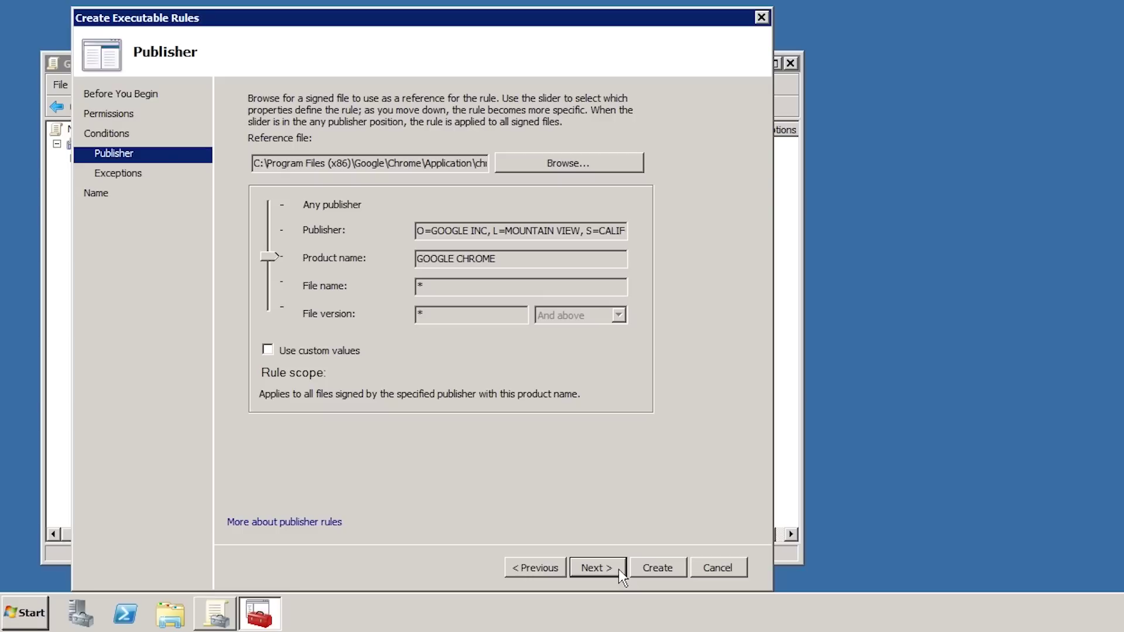
{"action": "left_click", "coordinate": [618, 568]}
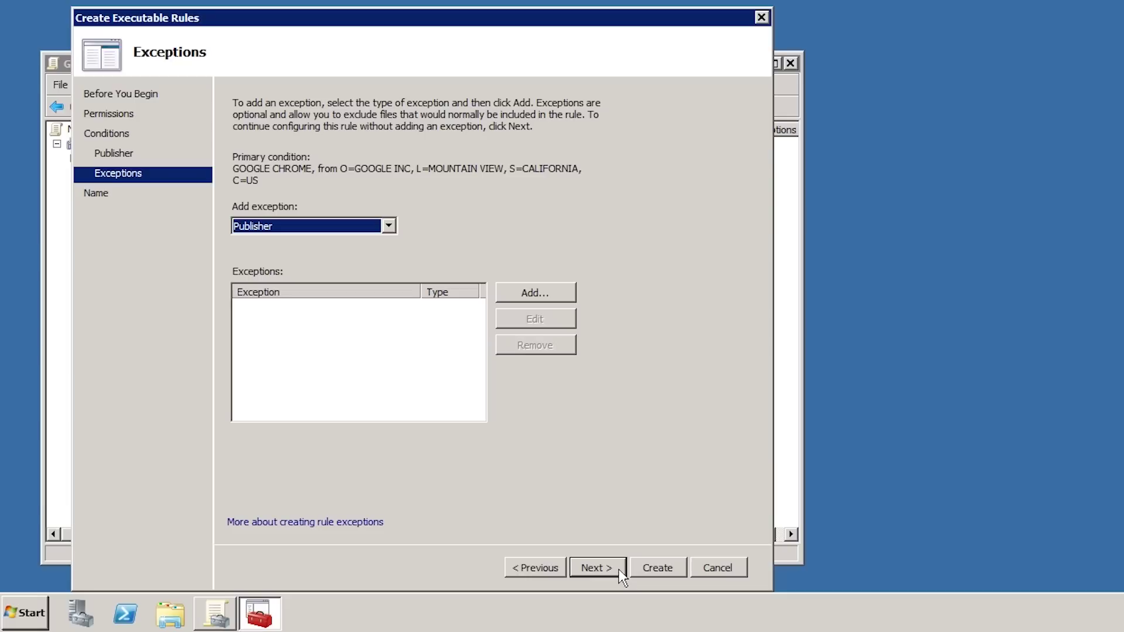
- Create the Deny rule without exceptions, described 'Rule to prevent google Chrome', and select it
{"action": "left_click", "coordinate": [618, 569]}
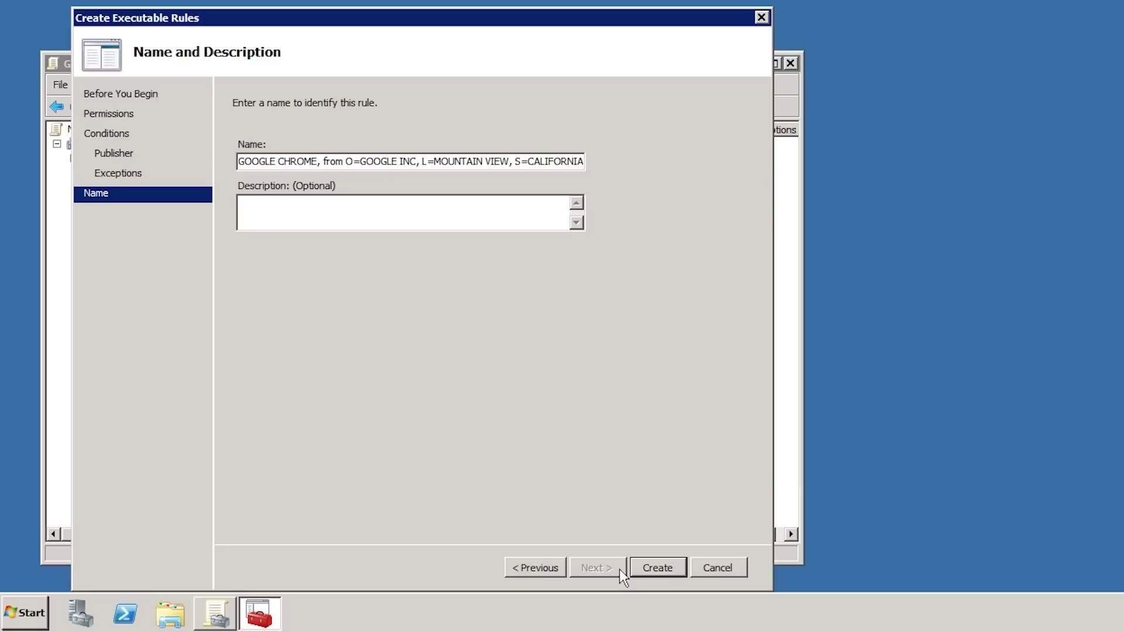
{"action": "left_click", "coordinate": [289, 220]}
{"action": "type", "text": "Rule to prevent google Chrome"}
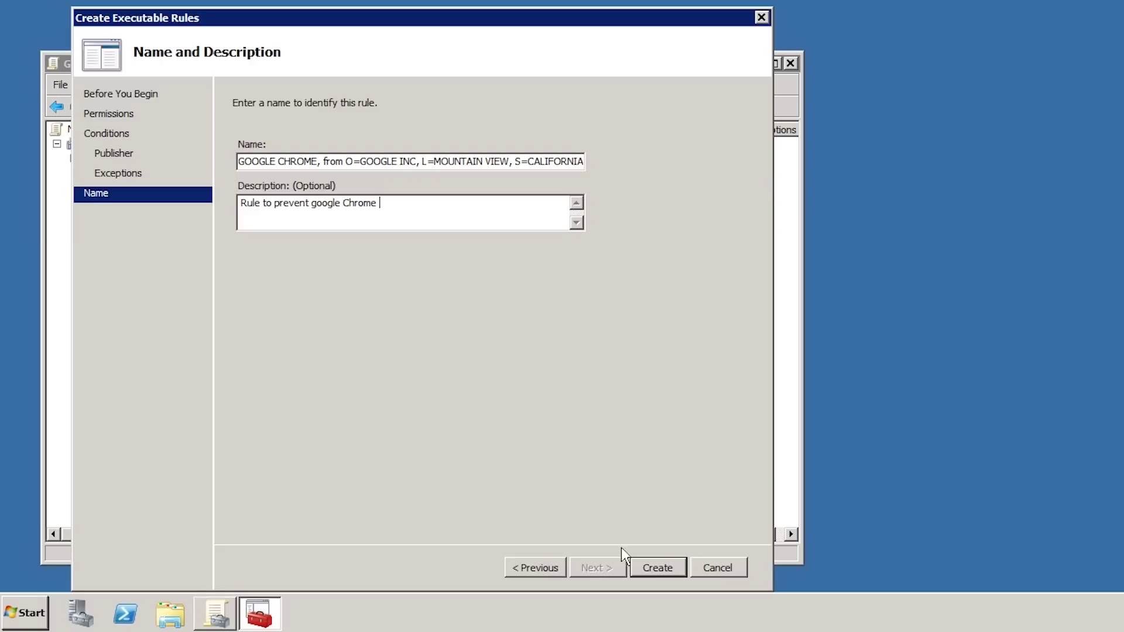
{"action": "left_click", "coordinate": [656, 567]}
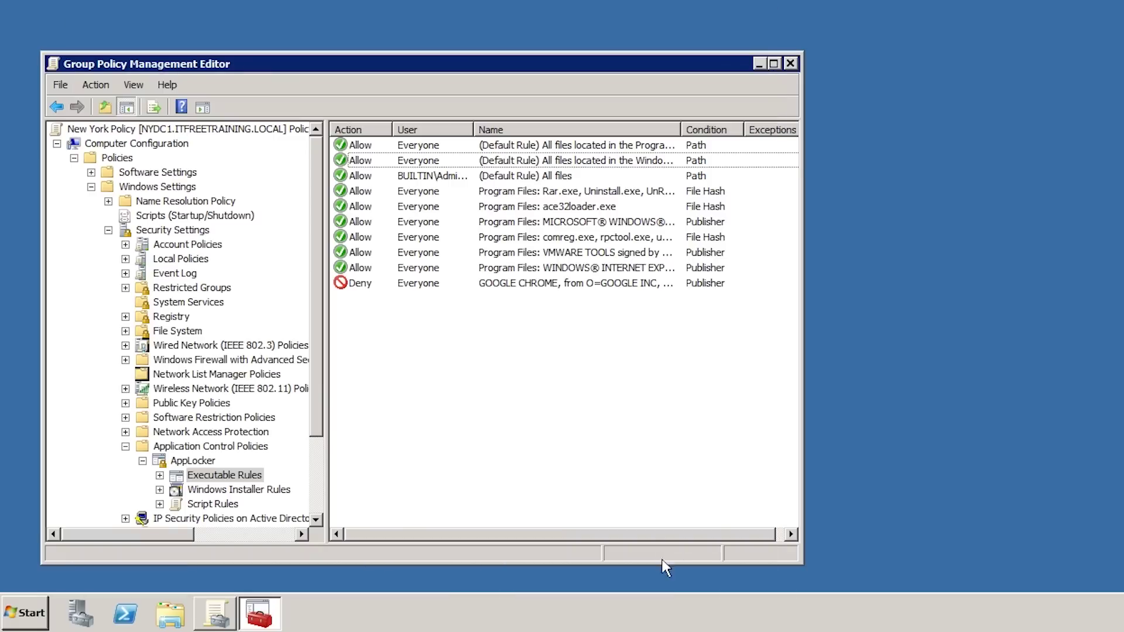
{"action": "left_click", "coordinate": [353, 288]}
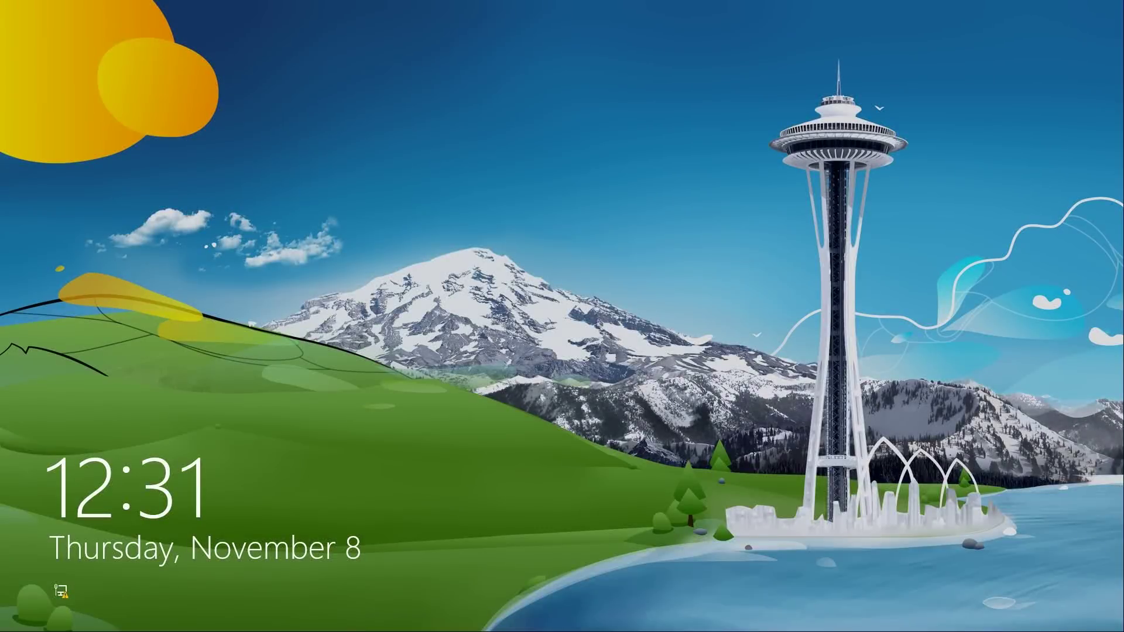
- Sign in to Windows 8 with the account password and launch the desktop Google Chrome shortcut
{"action": "key", "text": "Return"}
{"action": "type", "text": "Pa$$w0rd"}
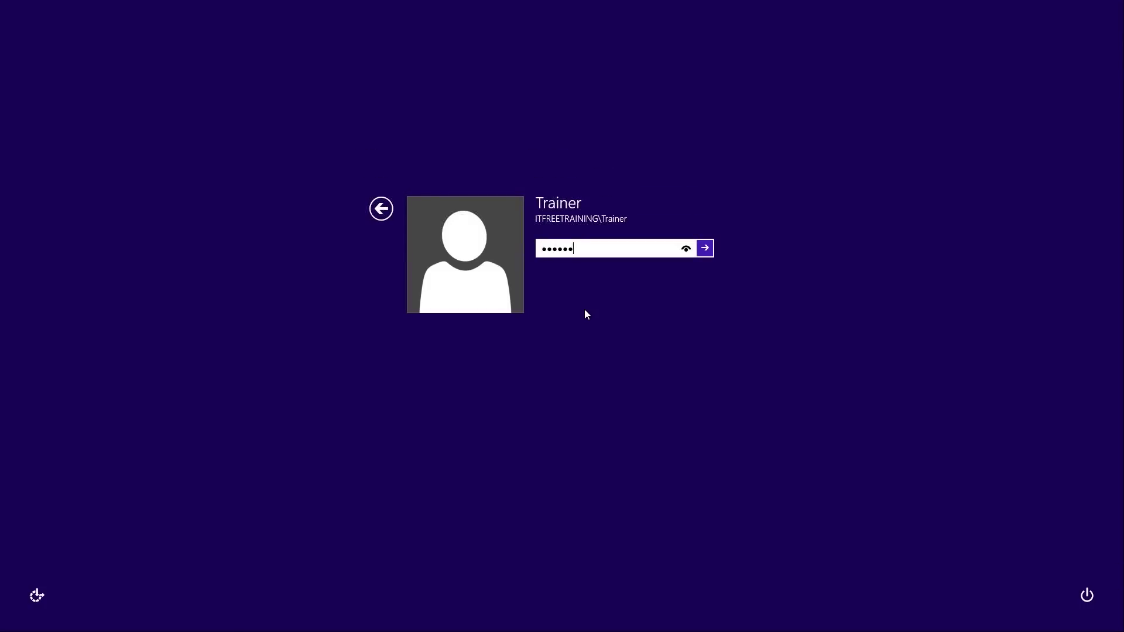
{"action": "key", "text": "Return"}
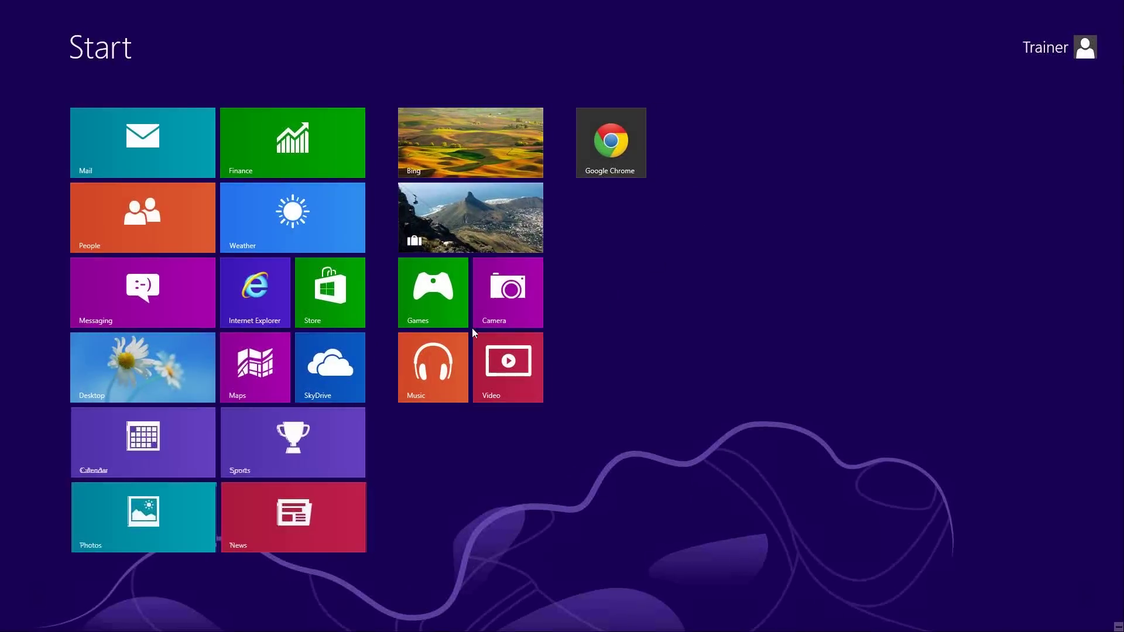
{"action": "left_click", "coordinate": [125, 391]}
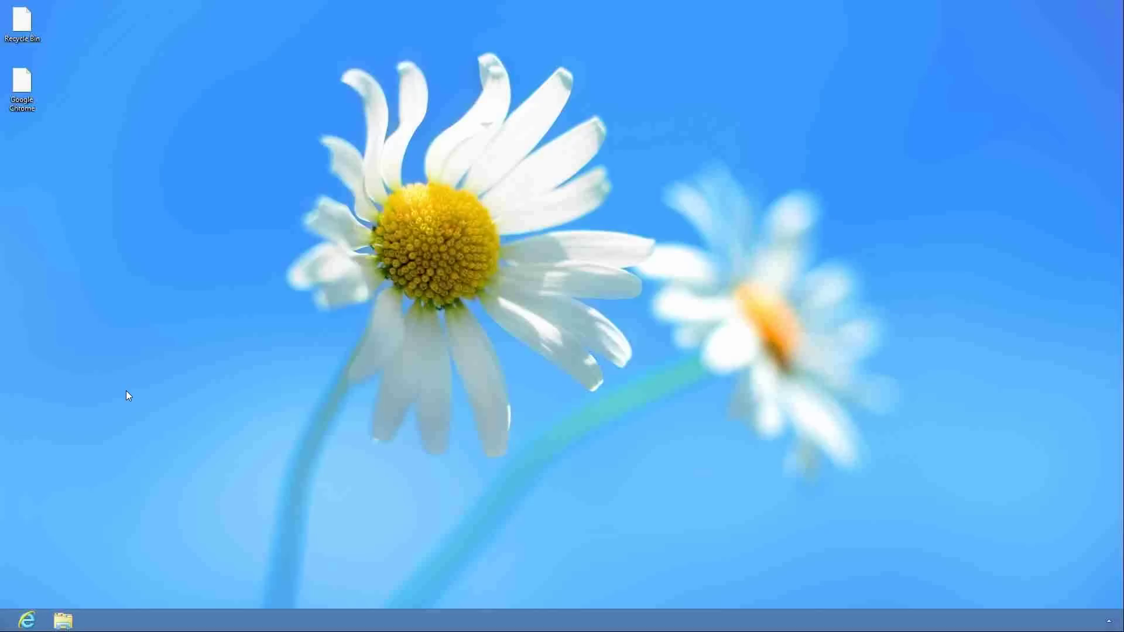
{"action": "double_click", "coordinate": [24, 87]}
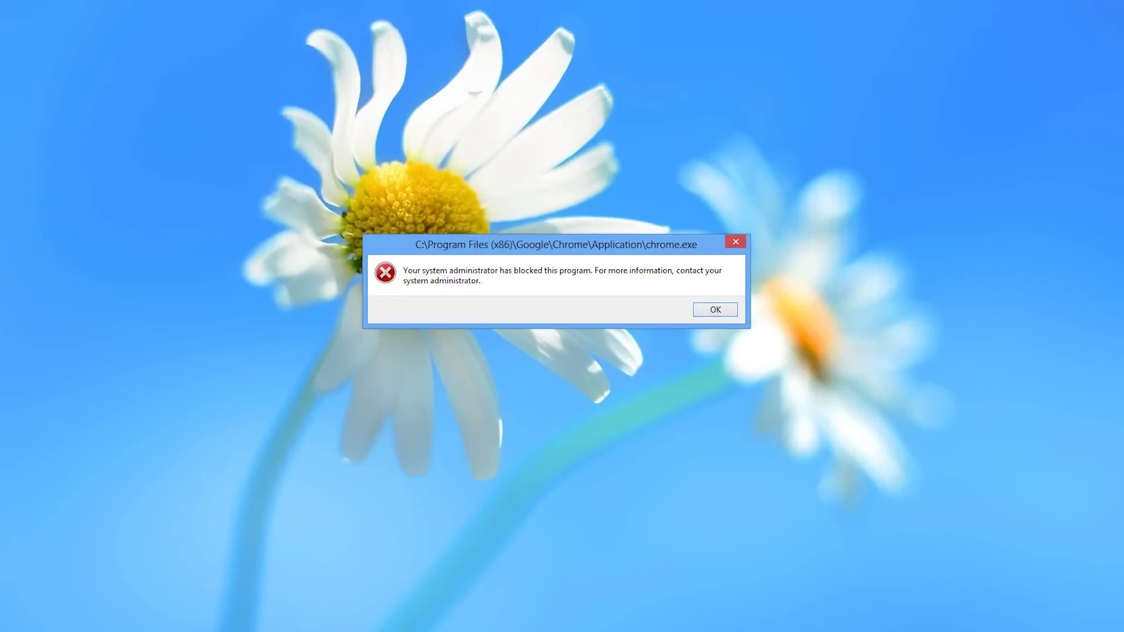